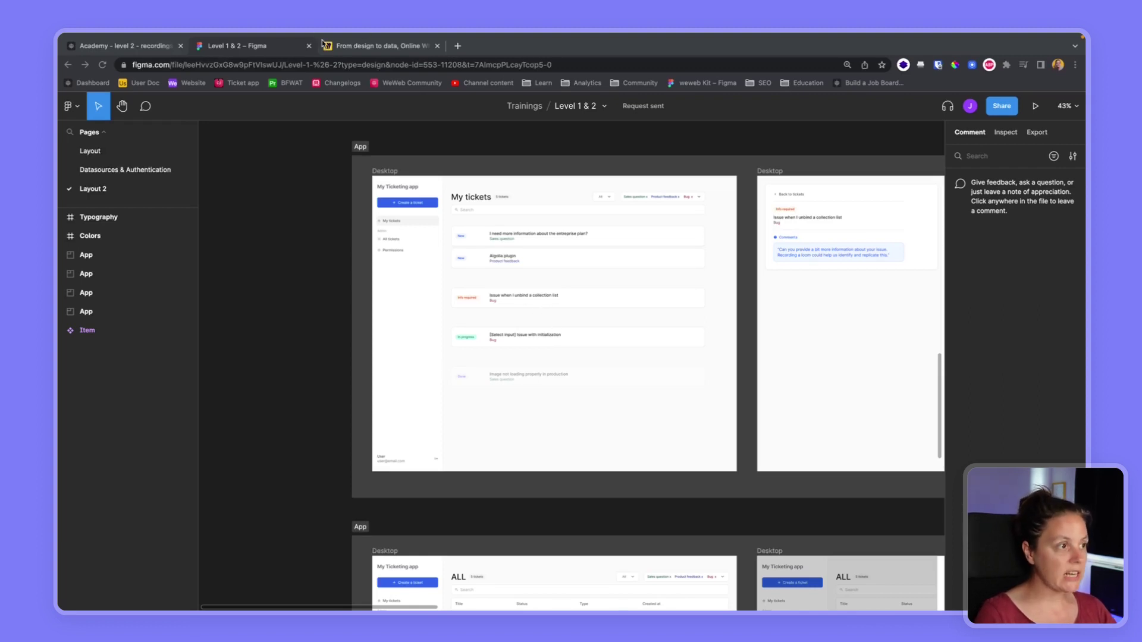
Step: Switch from the Figma mockups to the Miro 'From design to data' planning board
click(356, 47)
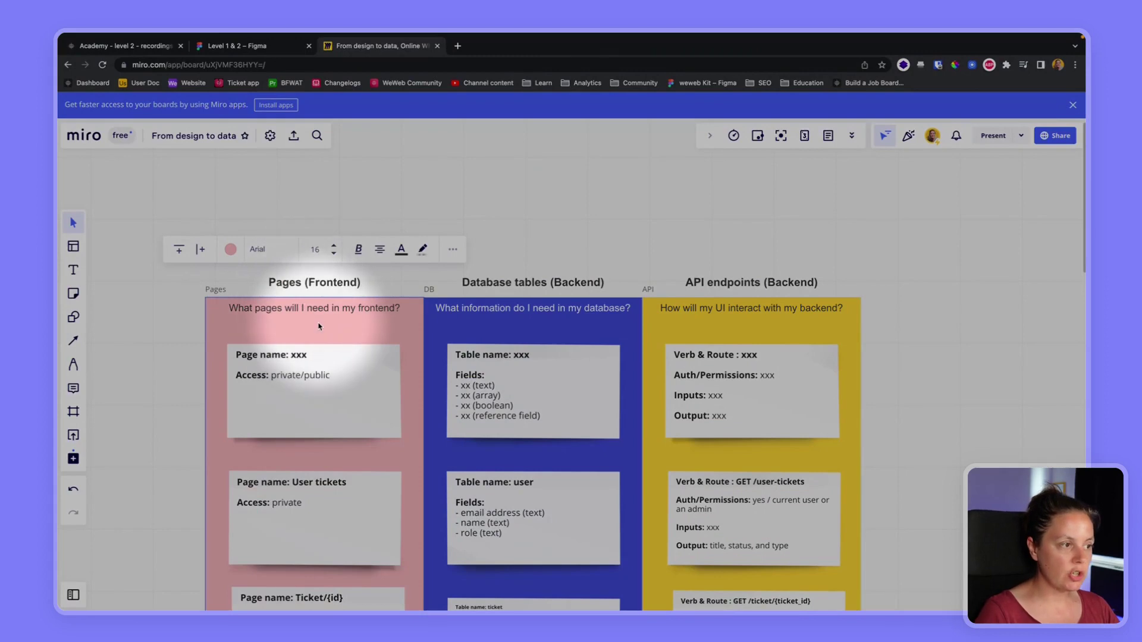
scroll(319, 328, down, 5)
scroll(304, 268, down, 3)
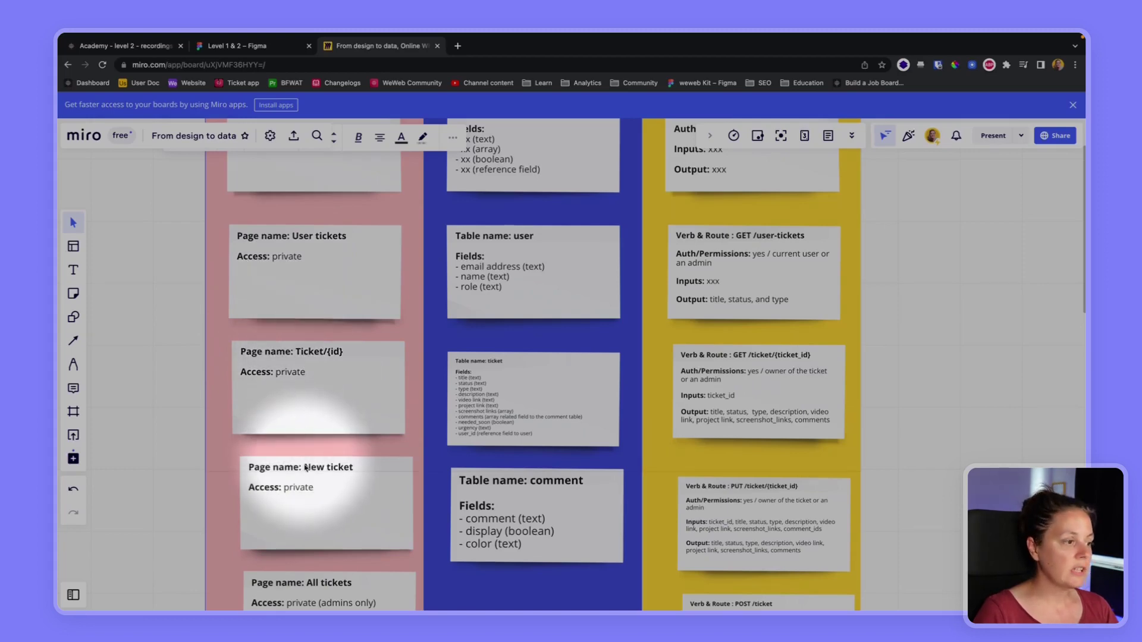
scroll(309, 486, down, 1)
scroll(310, 486, down, 2)
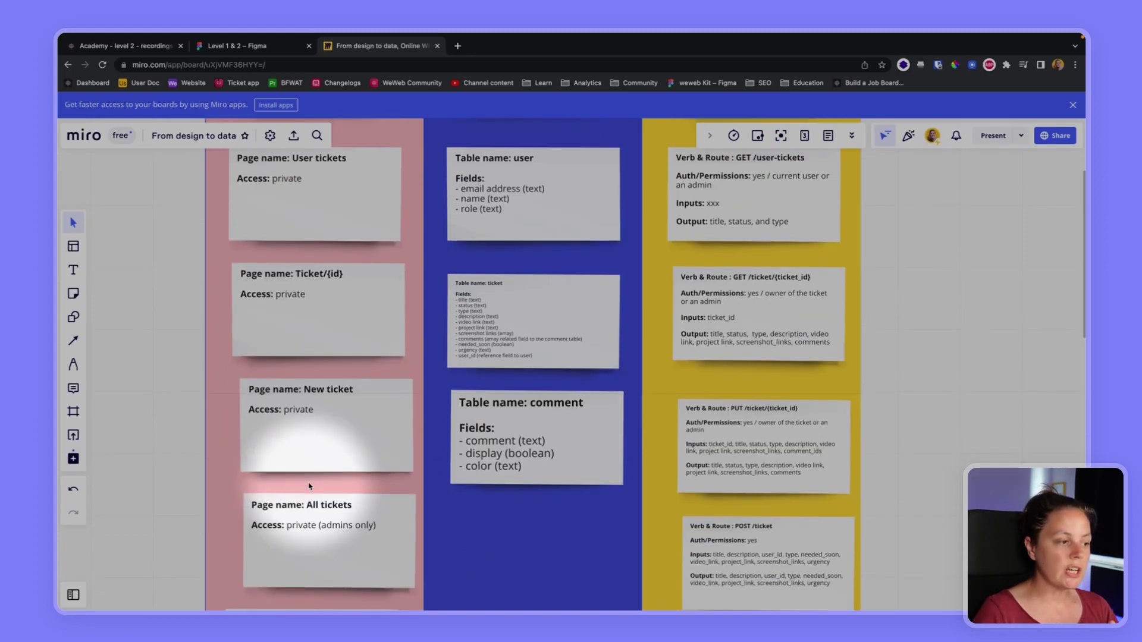
Step: Read through the frontend page cards down to All tickets, then go back to WeWeb
click(313, 540)
scroll(312, 541, down, 1)
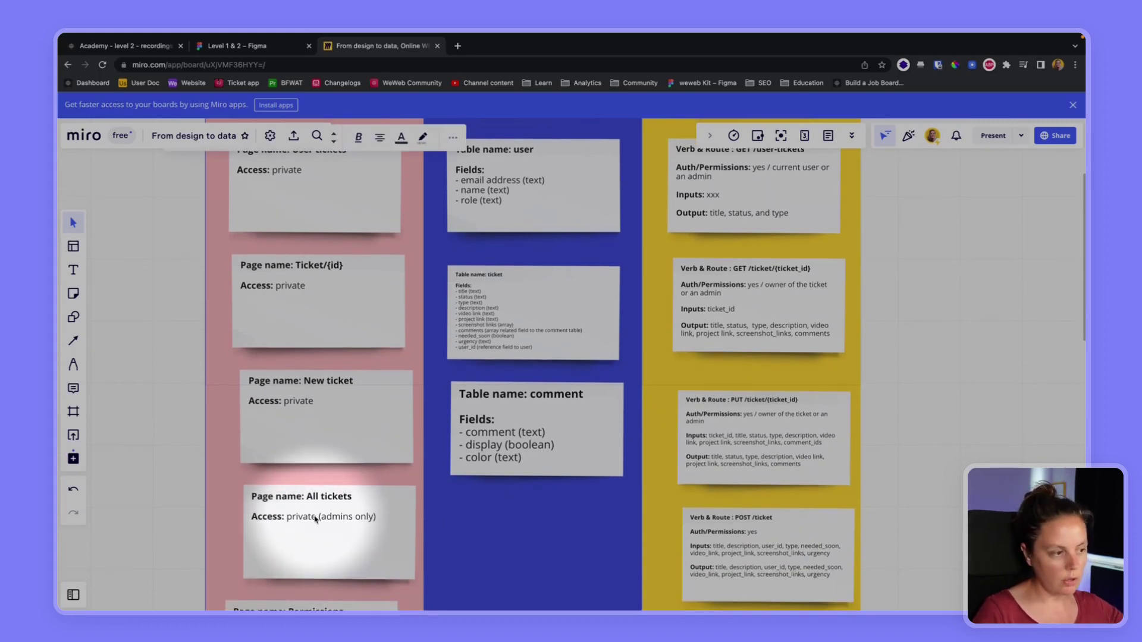
scroll(314, 519, down, 3)
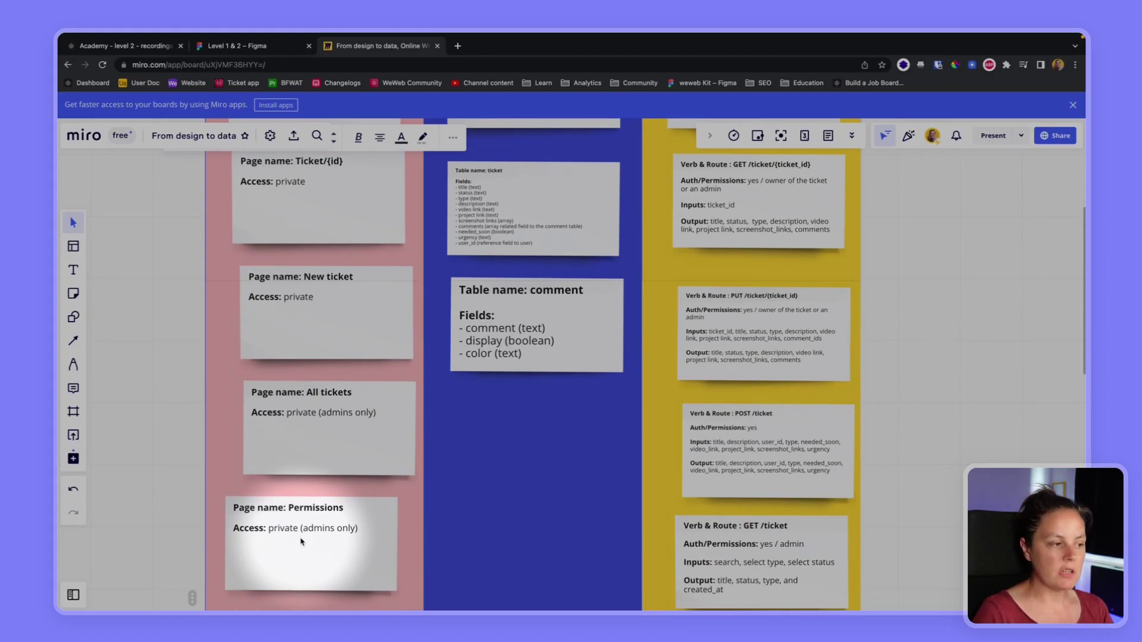
scroll(302, 542, down, 1)
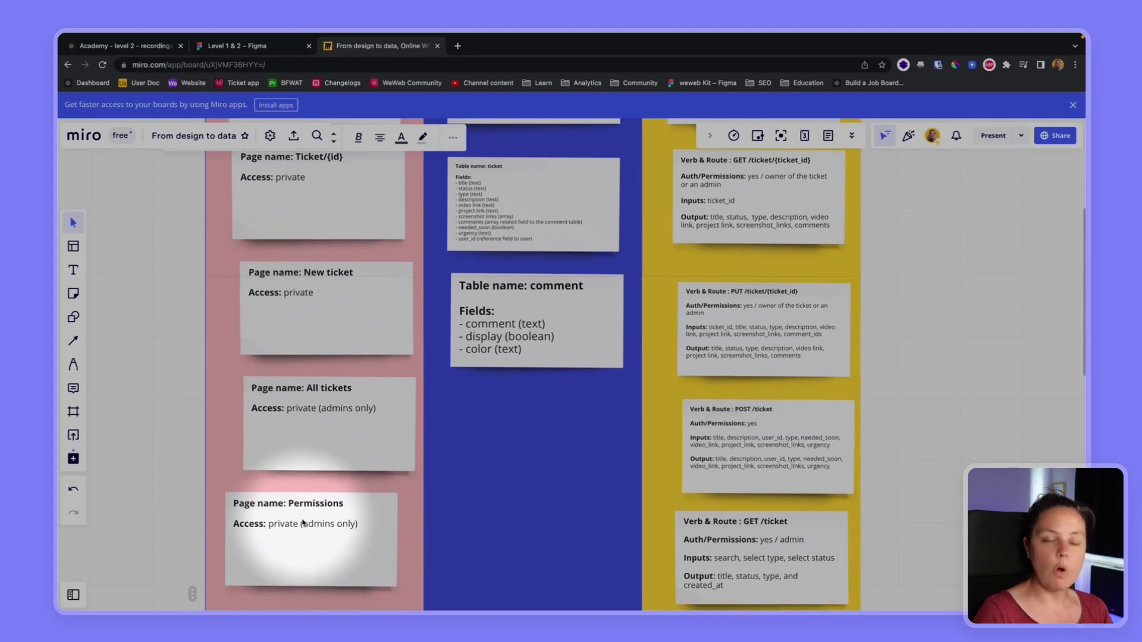
scroll(302, 524, down, 3)
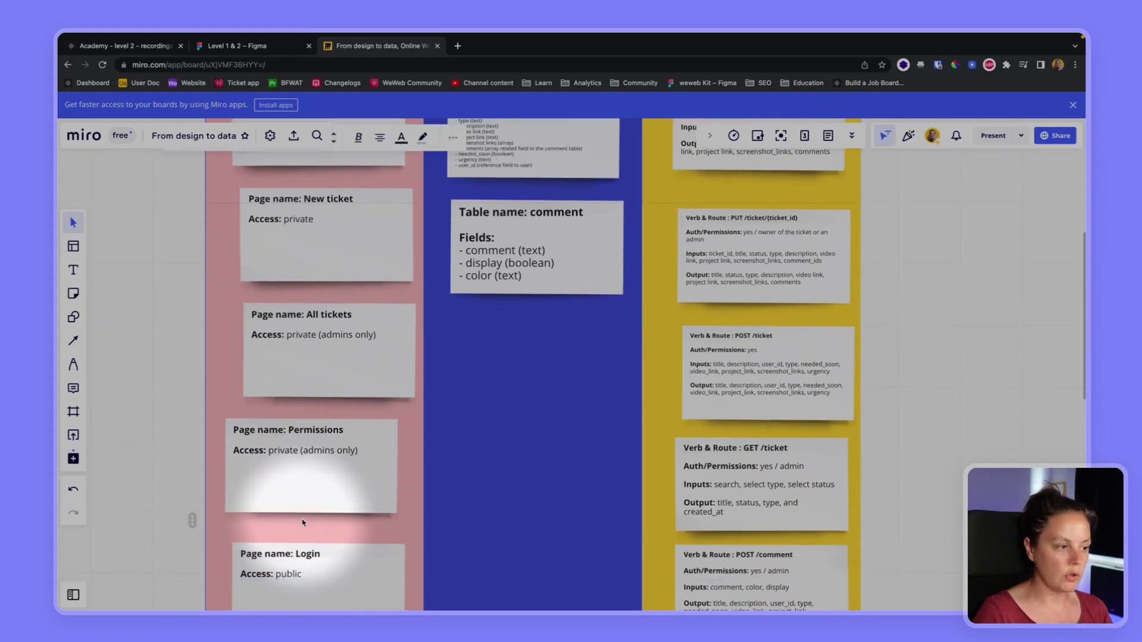
scroll(307, 450, down, 3)
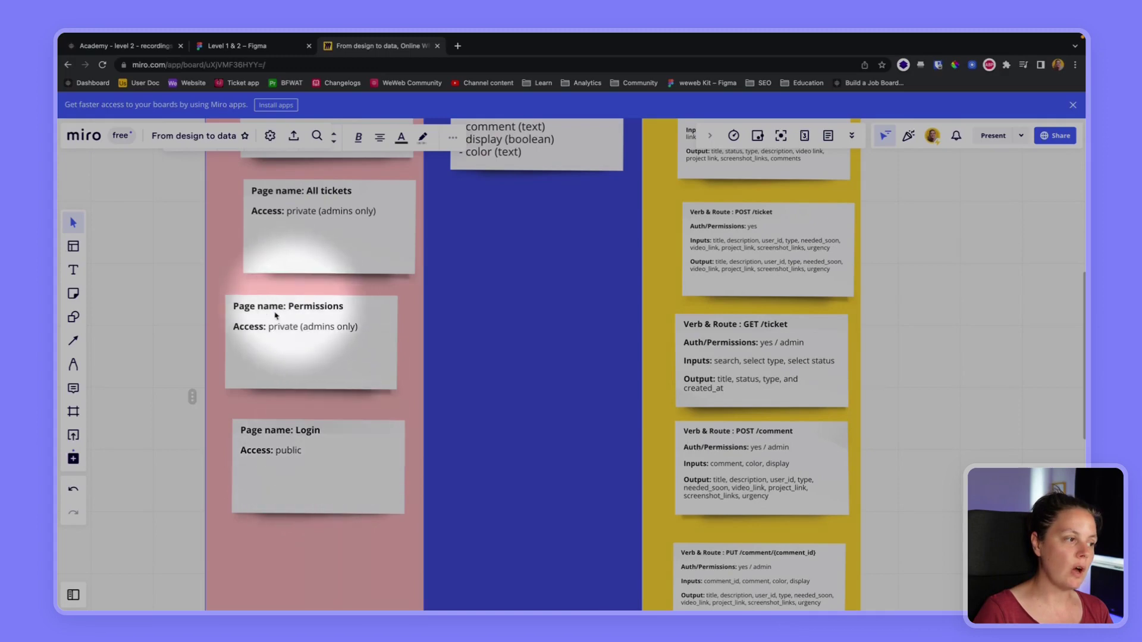
scroll(280, 334, up, 1)
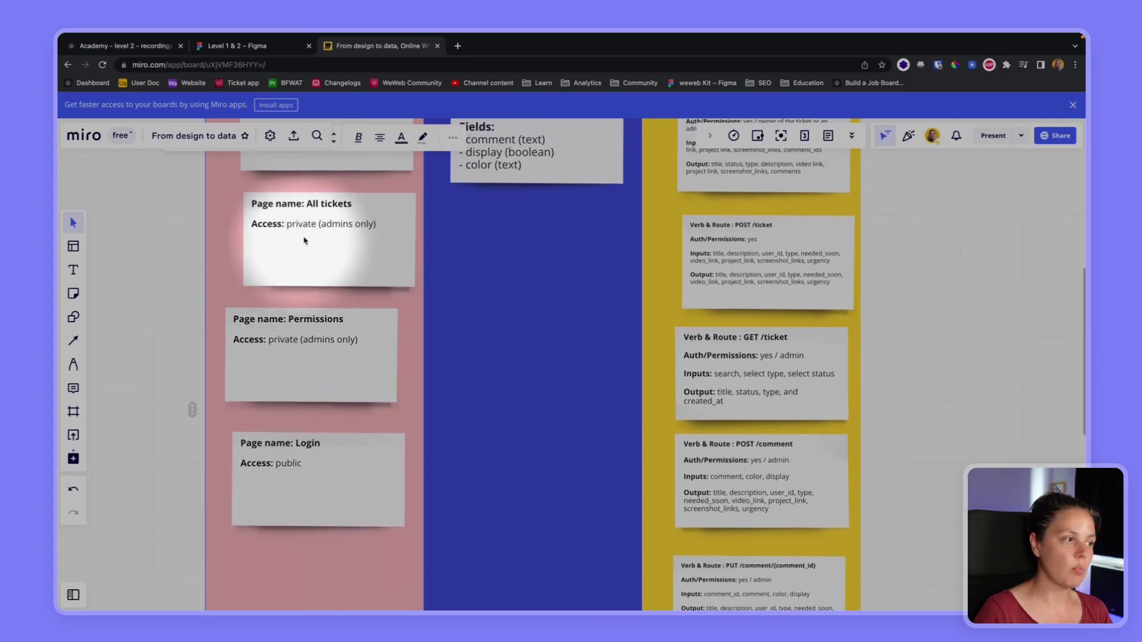
click(125, 46)
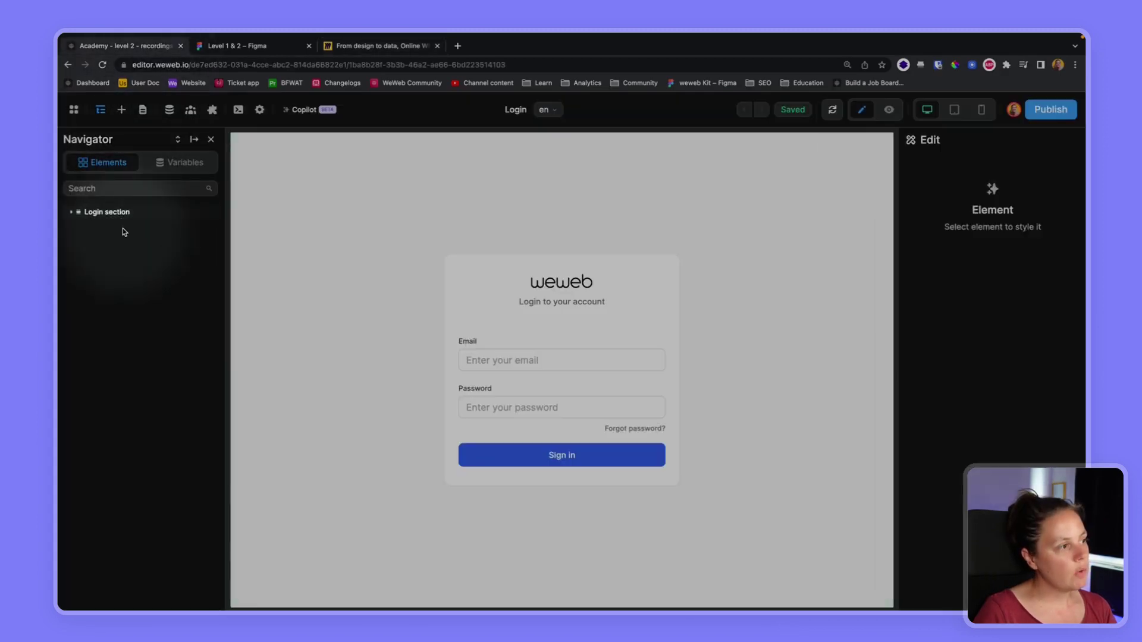
Step: Check that the Form Container's Login workflow redirects to My Tickets
click(142, 109)
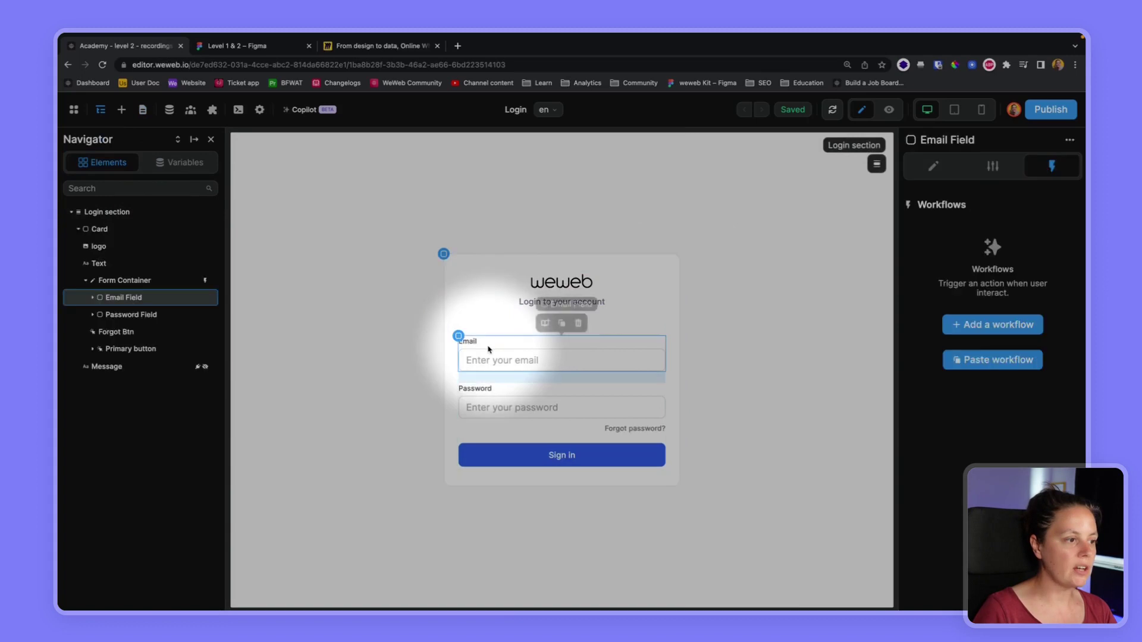
click(125, 279)
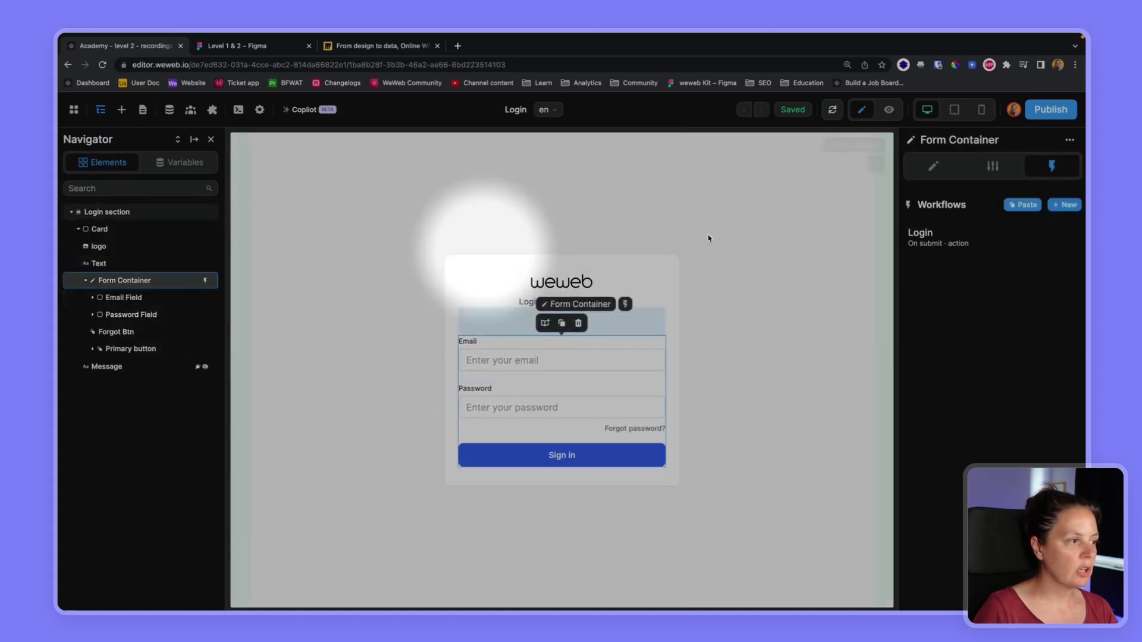
click(928, 234)
click(460, 466)
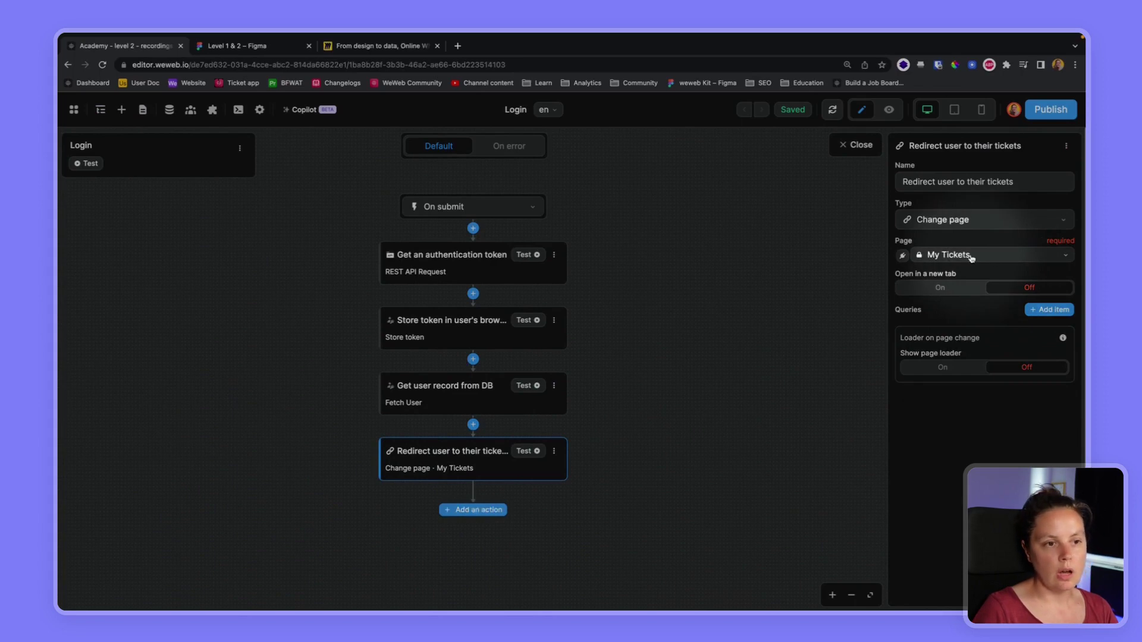
Step: Open the empty My Tickets page and review the User tickets card in Miro
click(143, 109)
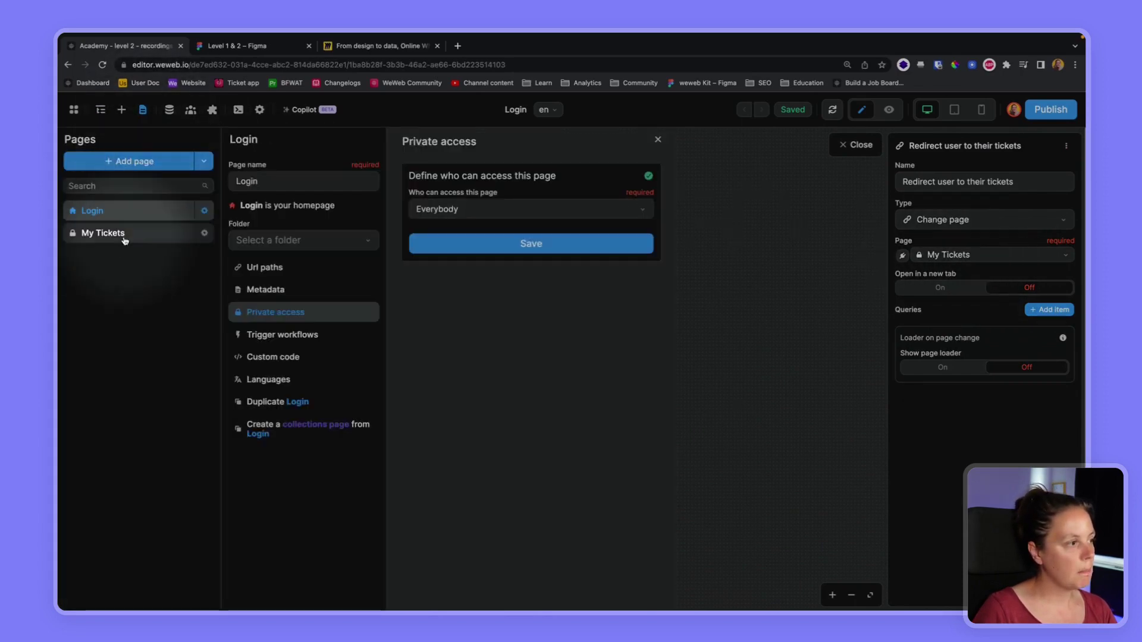
click(103, 233)
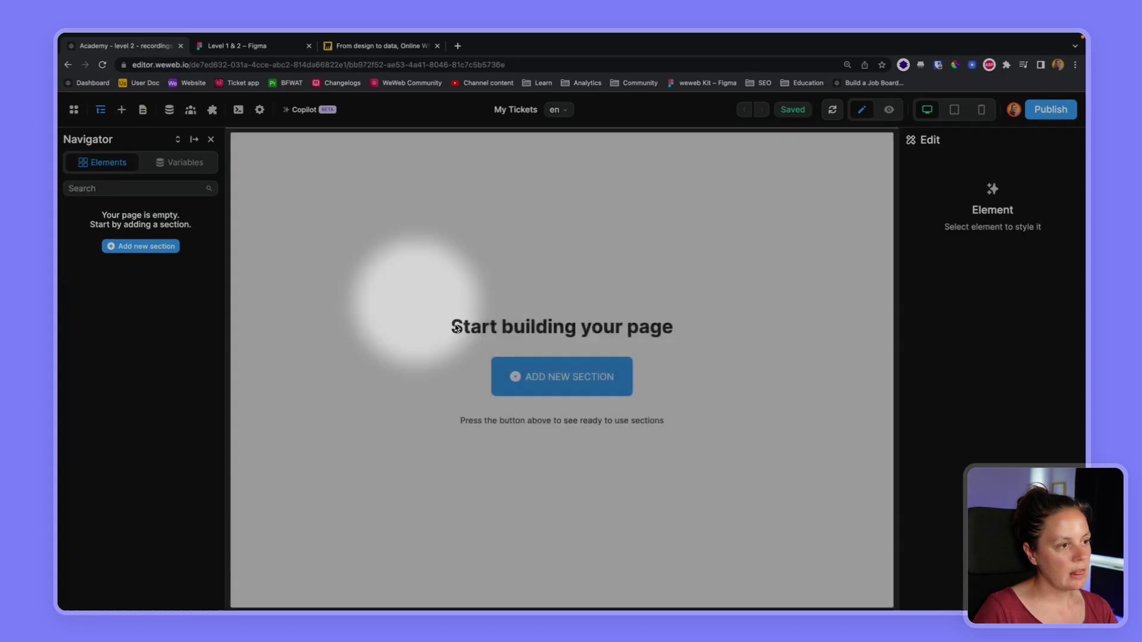
key(ctrl+Tab)
click(310, 421)
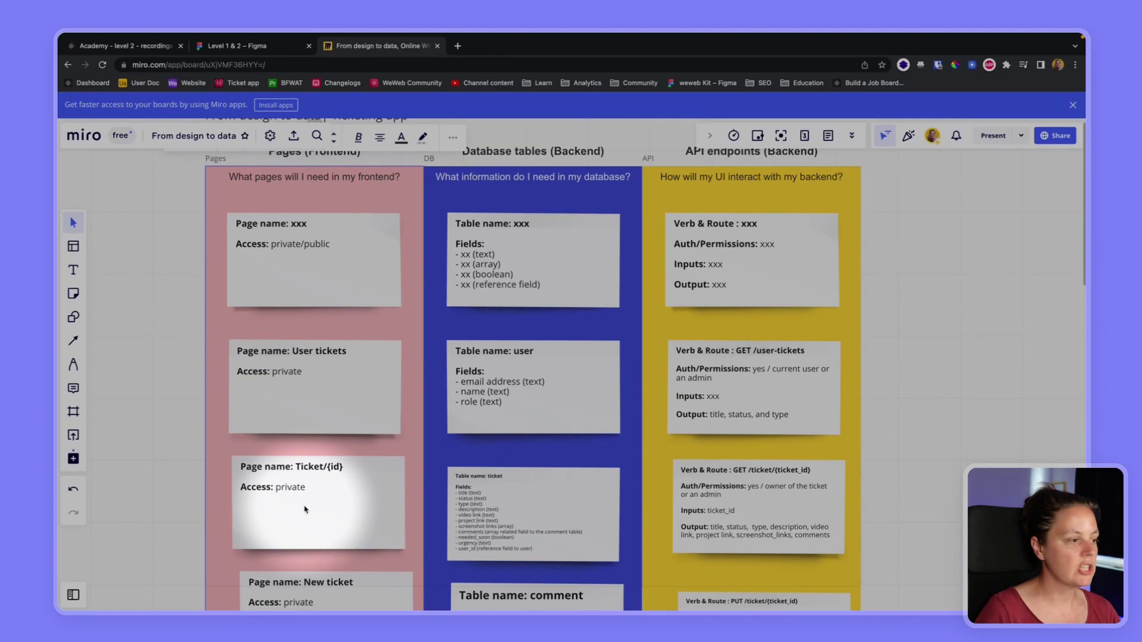
click(116, 45)
Step: Create a Ticket page with the path ticket/{{id}}
click(143, 109)
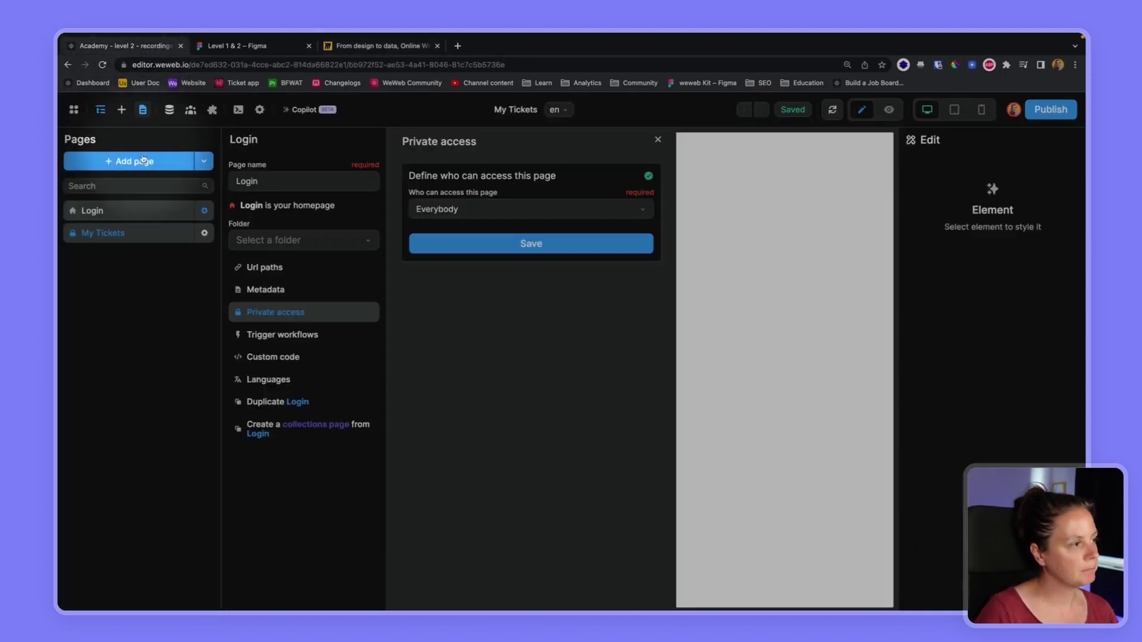
click(134, 161)
click(297, 209)
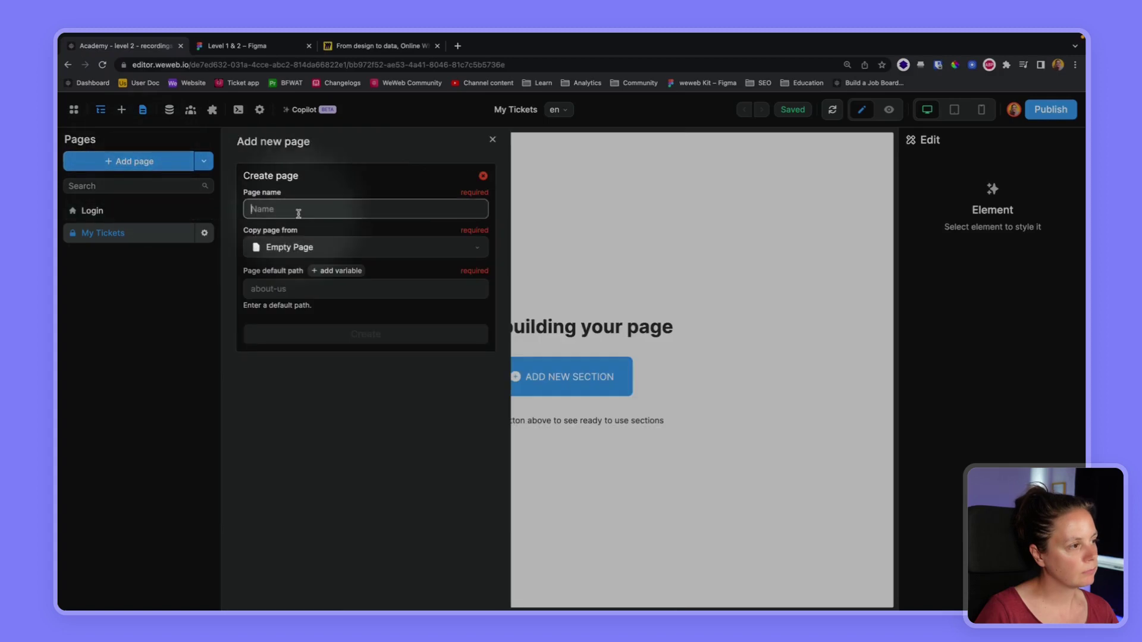
text(Ticket)
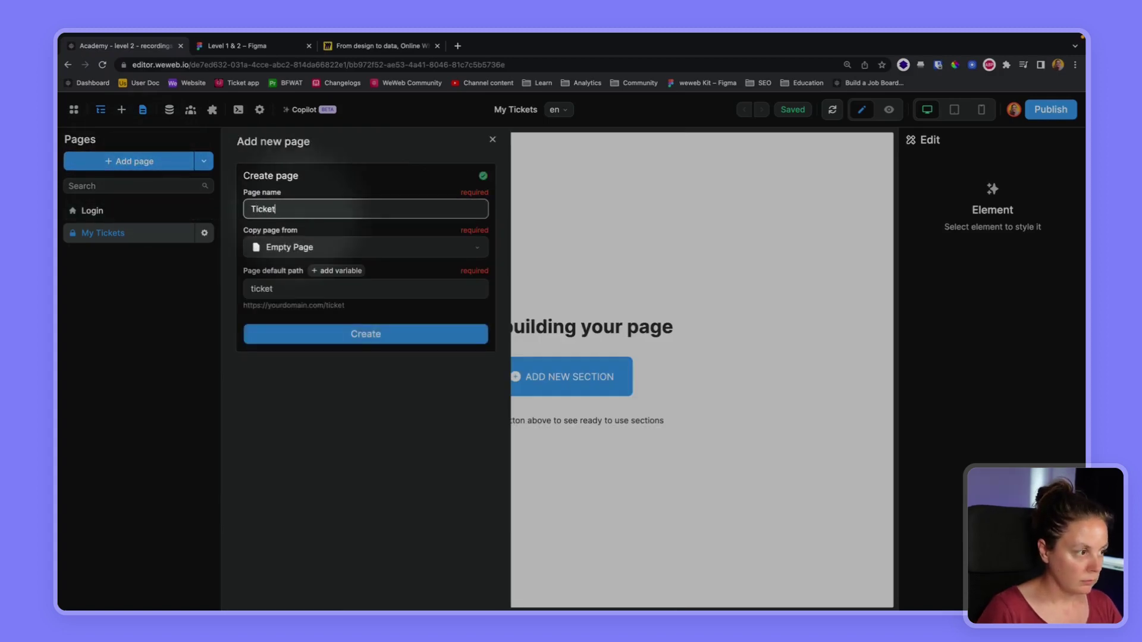
click(337, 271)
click(308, 343)
text(id)
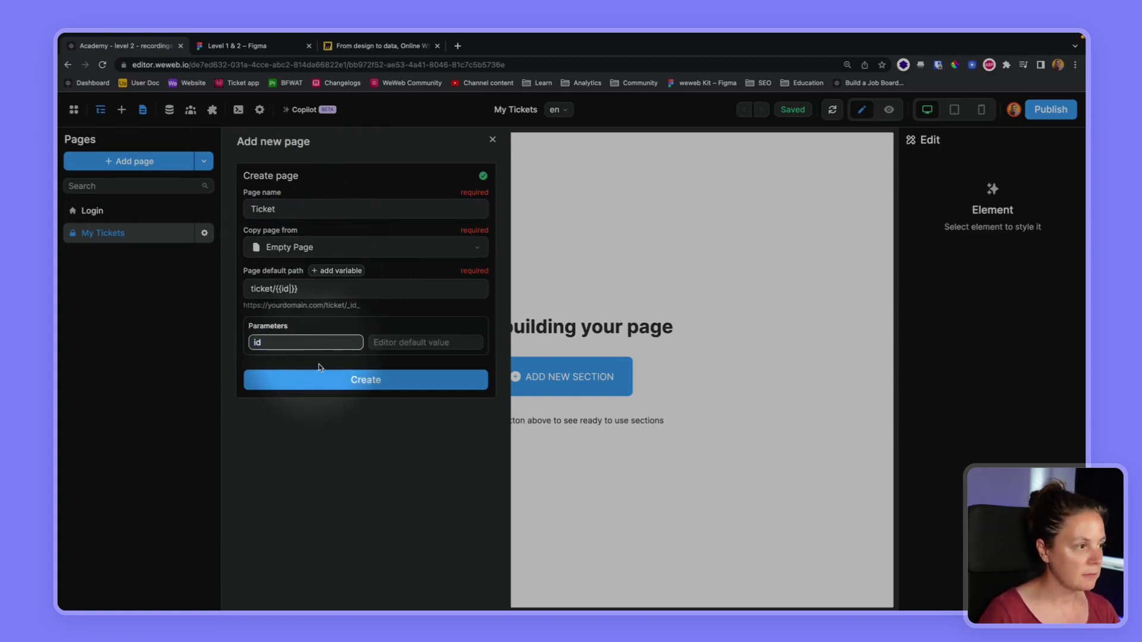
click(342, 380)
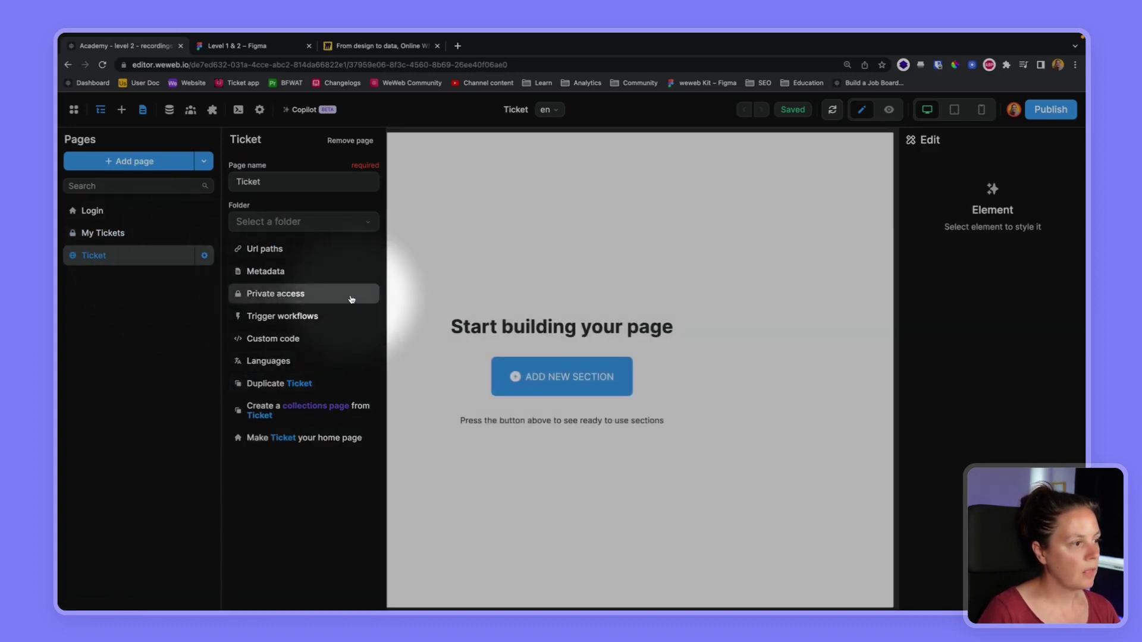
Step: Restrict the Ticket page to authenticated users and save
click(350, 299)
click(495, 198)
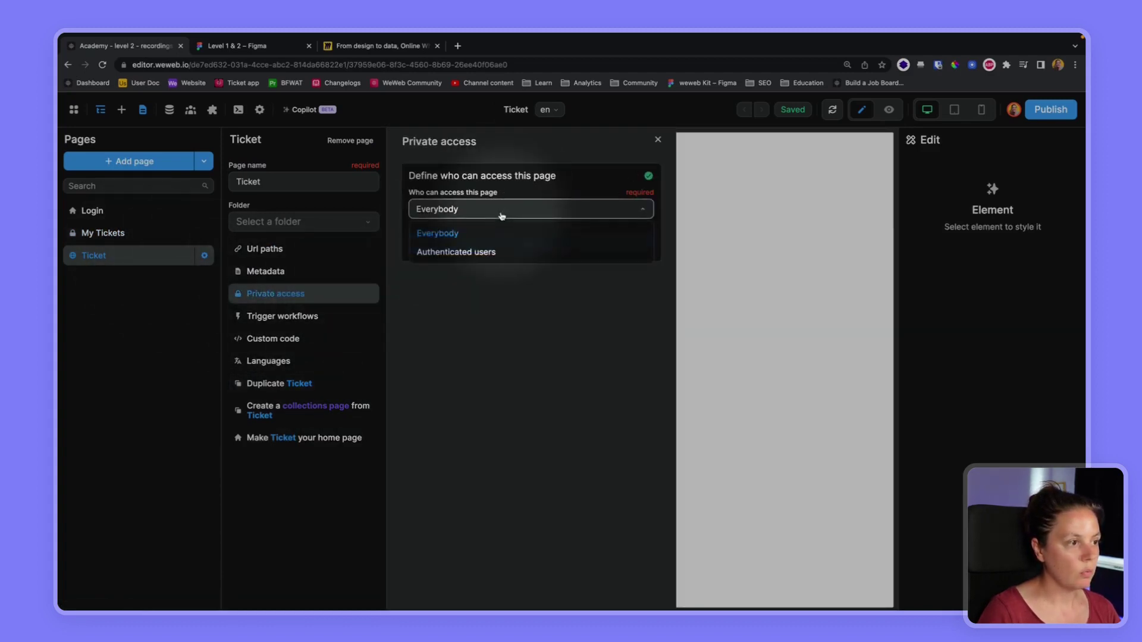
click(456, 251)
click(511, 283)
key(ctrl+Tab)
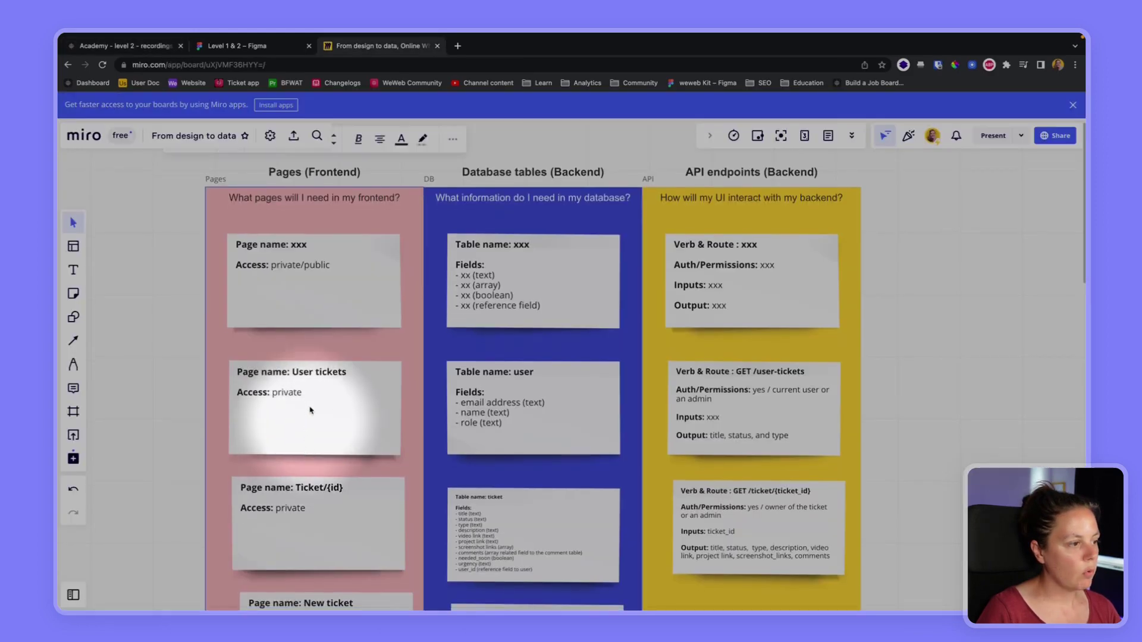
scroll(310, 411, down, 2)
scroll(308, 446, down, 3)
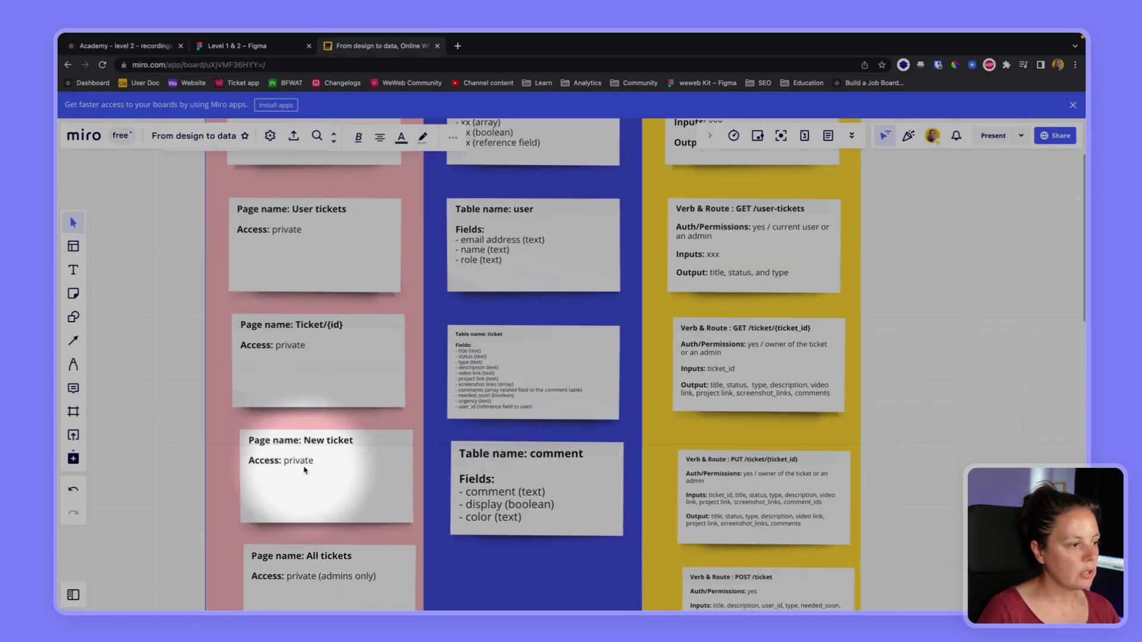
Step: Add a new page named Create Ticket
click(125, 46)
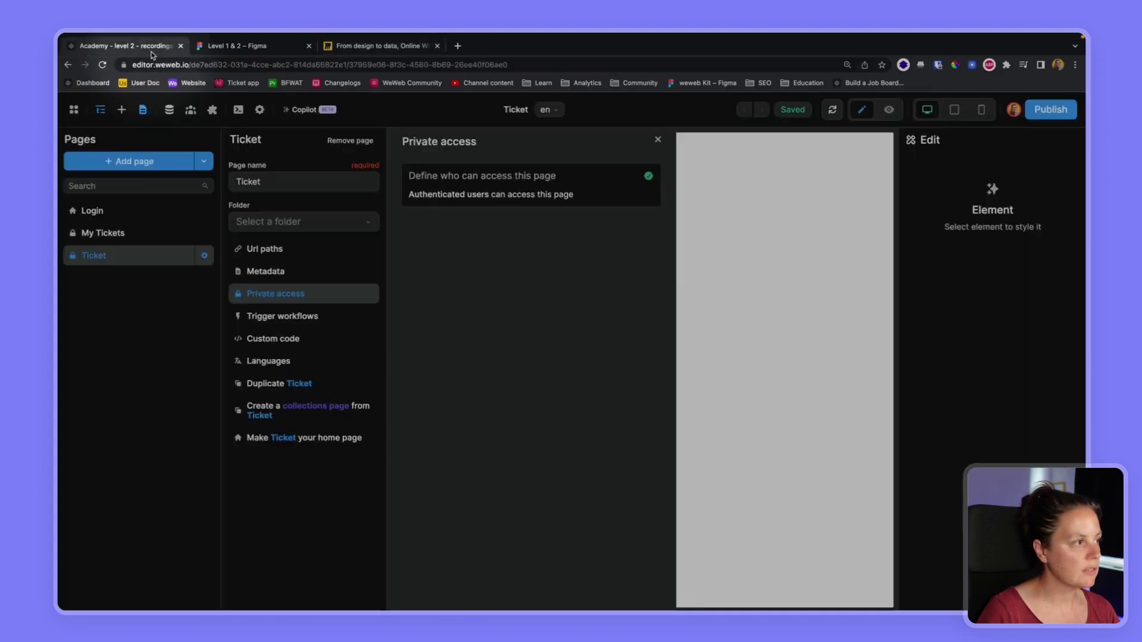
click(134, 161)
click(279, 210)
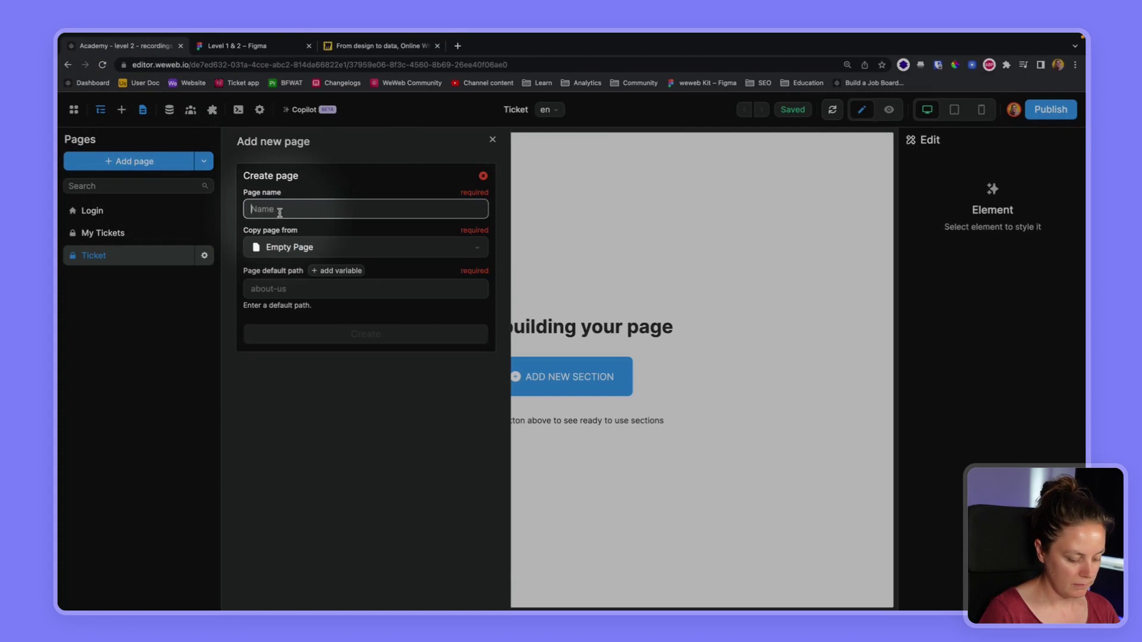
text(Create Ticket)
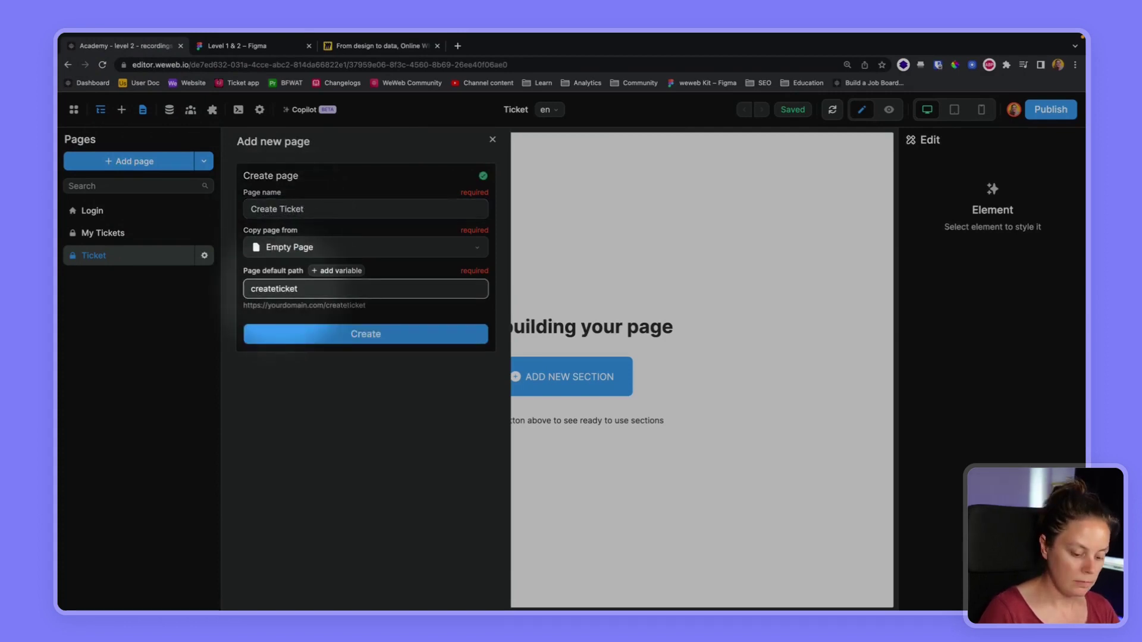
click(365, 334)
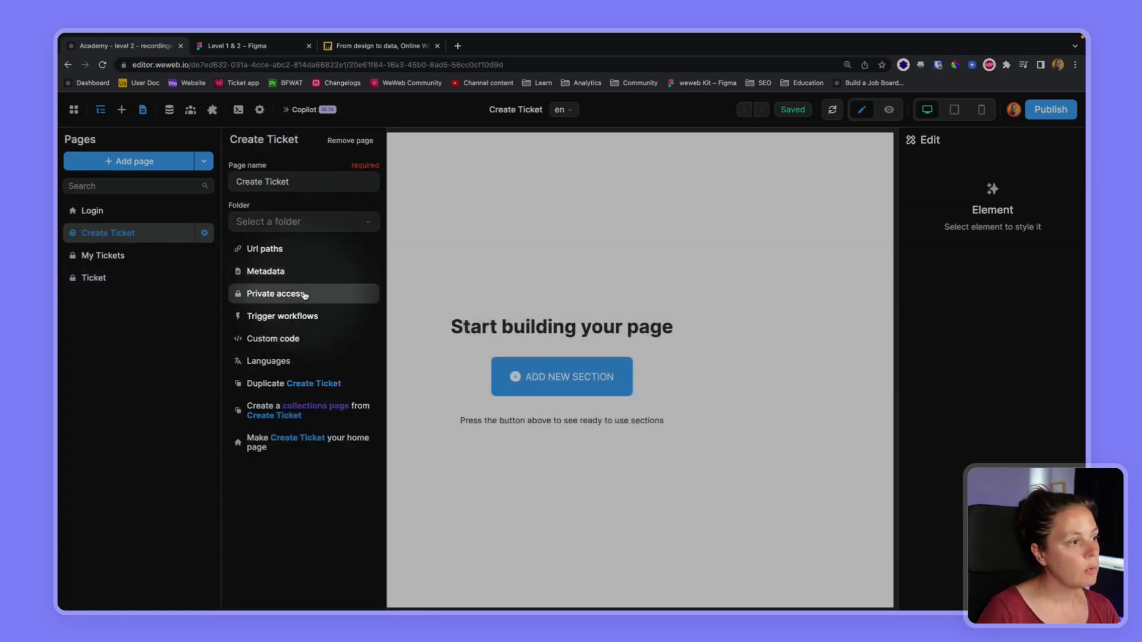
Step: Make Create Ticket private to authenticated users and save
click(275, 294)
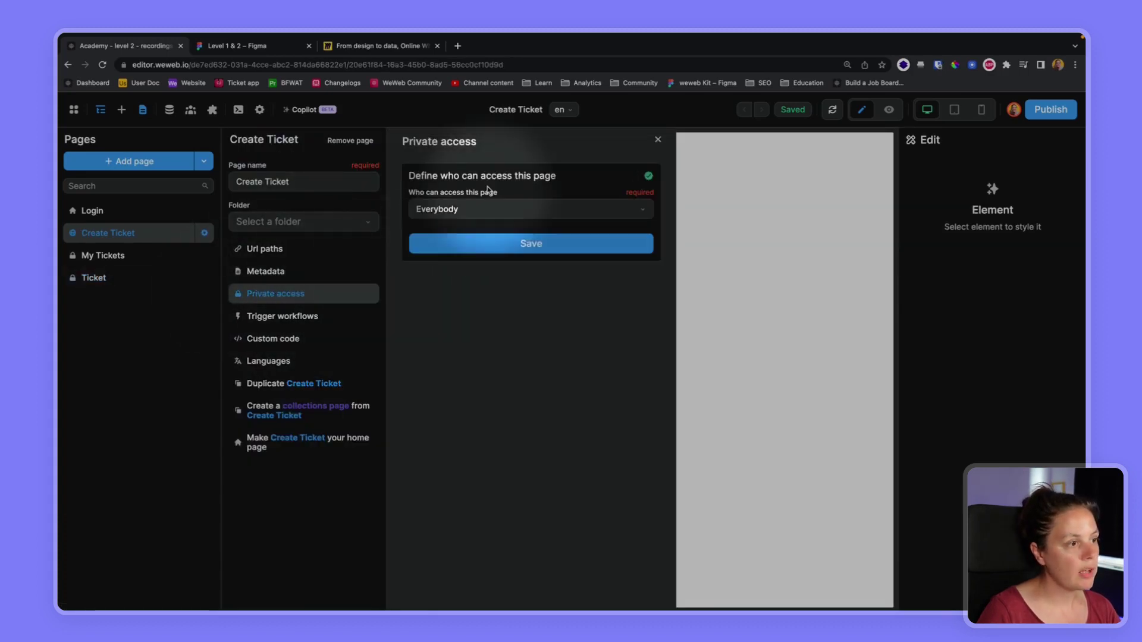
click(490, 208)
click(465, 252)
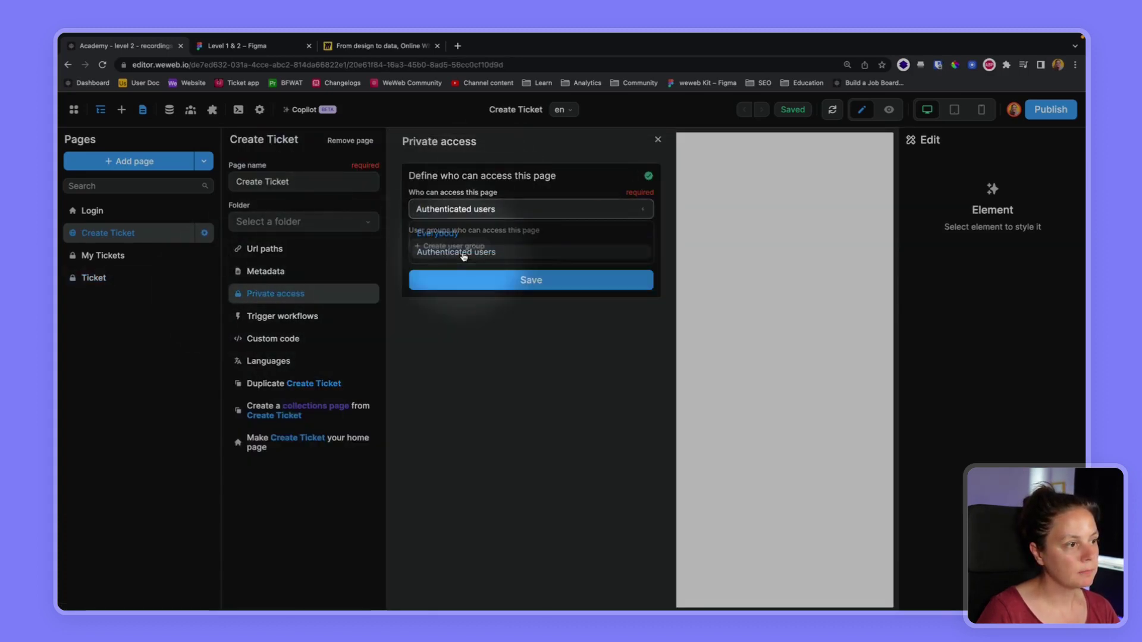
click(492, 281)
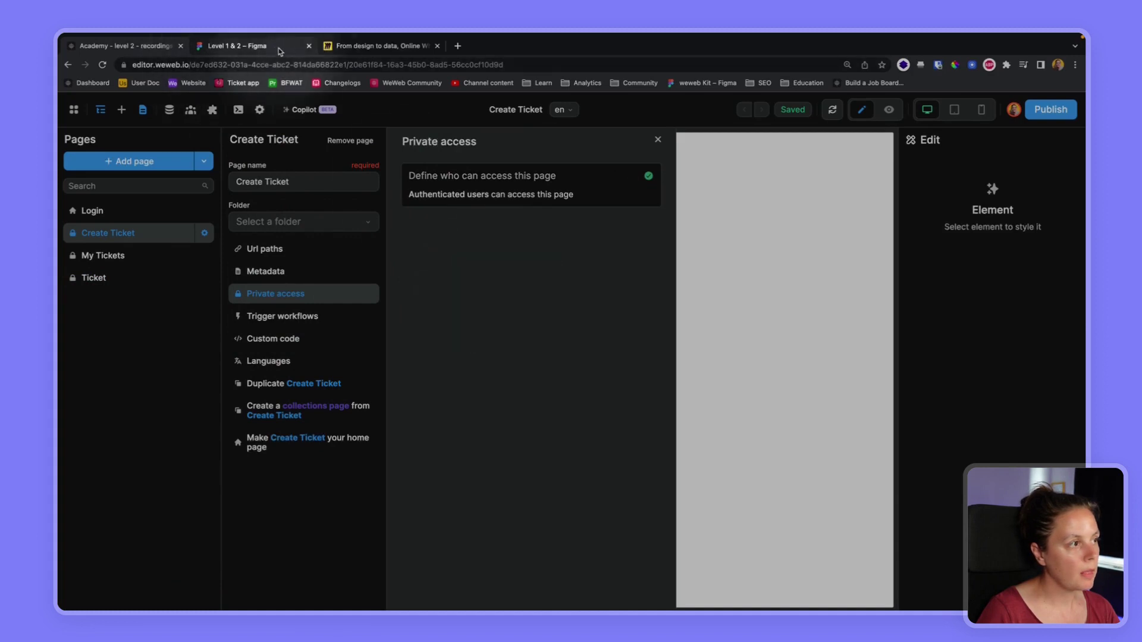
click(378, 45)
scroll(349, 274, down, 5)
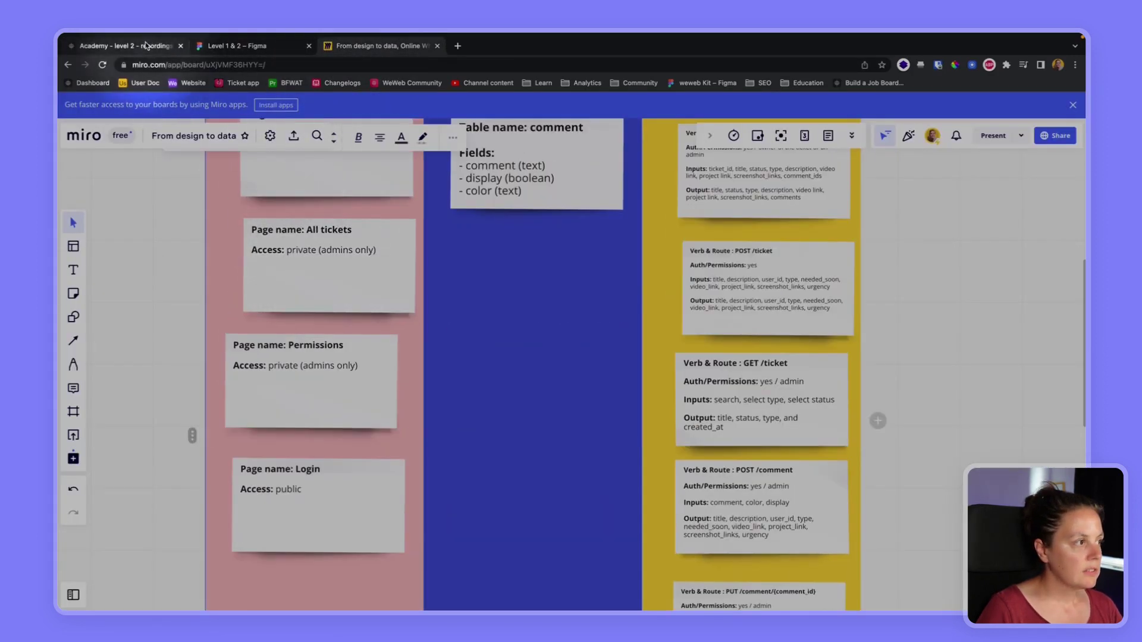
click(125, 46)
Step: Add an All tickets page and adjust its URL path
click(134, 161)
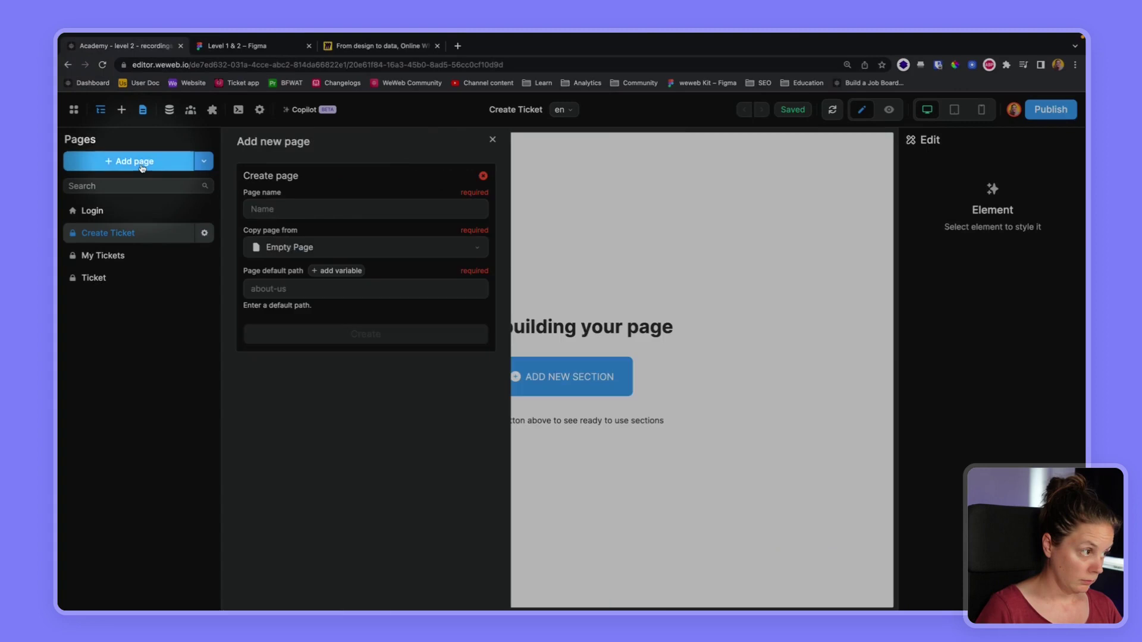
click(267, 209)
text(A)
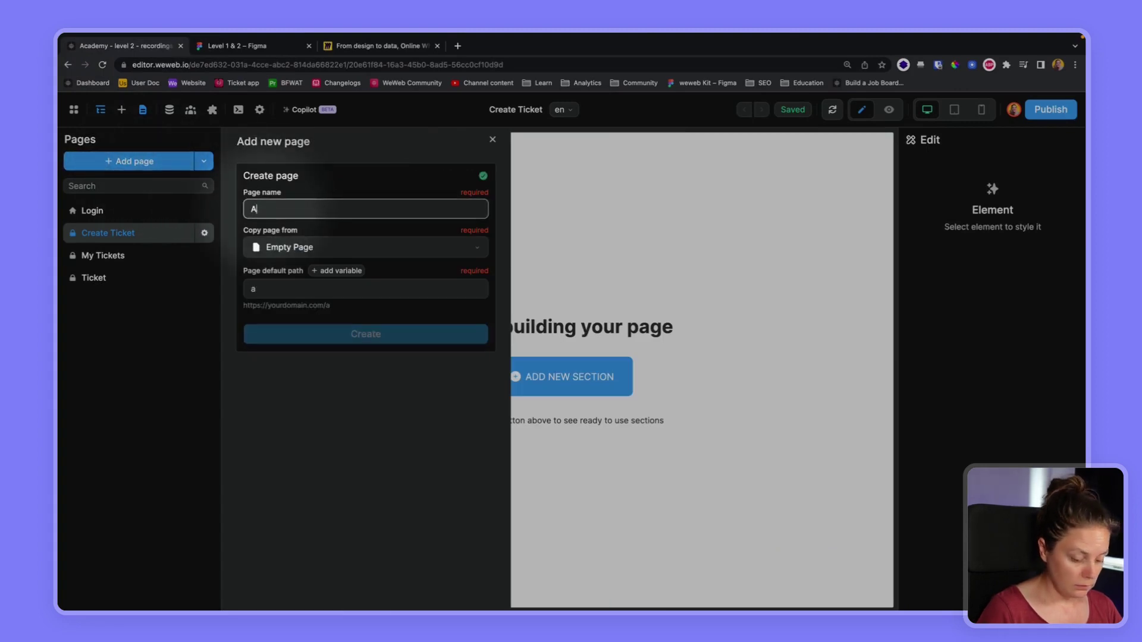
text(ll tickets)
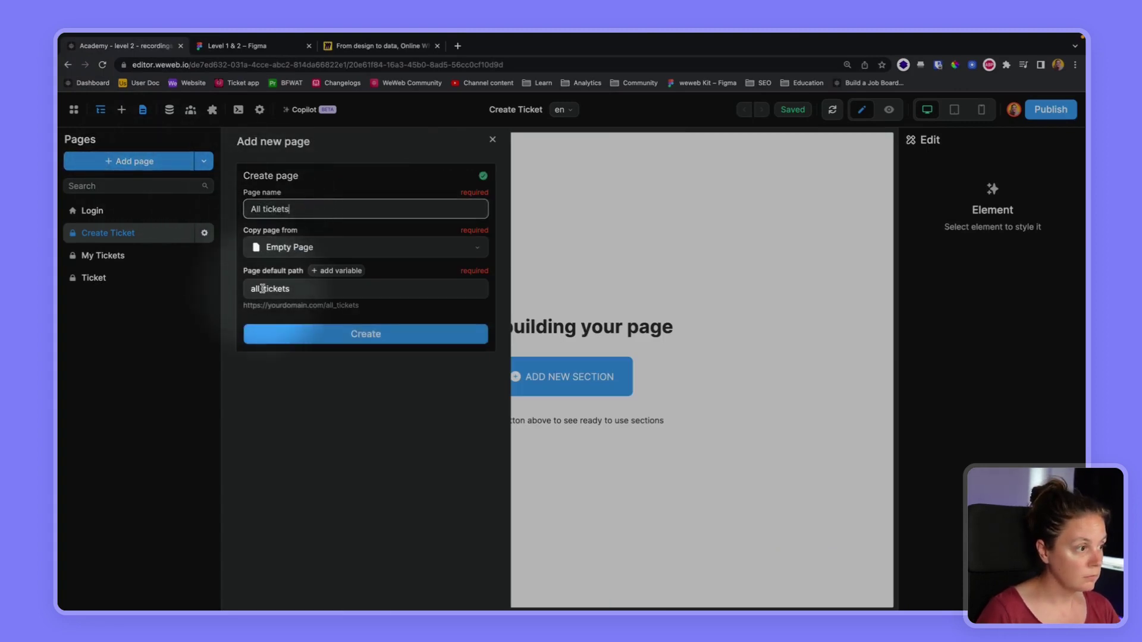
click(262, 288)
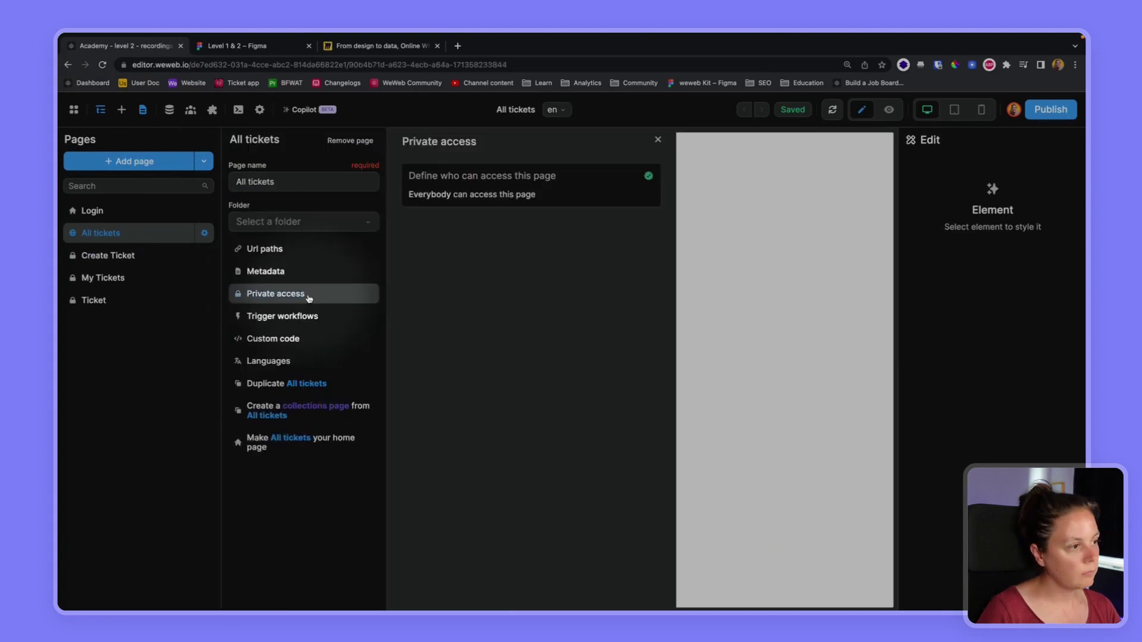
Step: Set All tickets access to authenticated users and open the user roles and groups manager
click(523, 176)
click(498, 208)
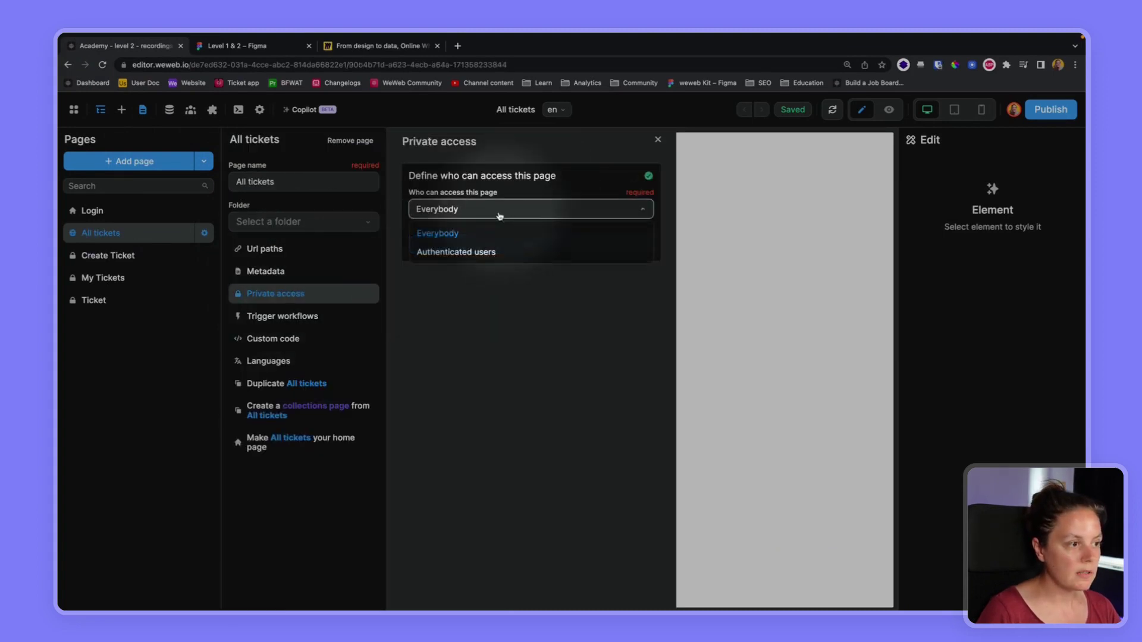
click(456, 251)
click(446, 248)
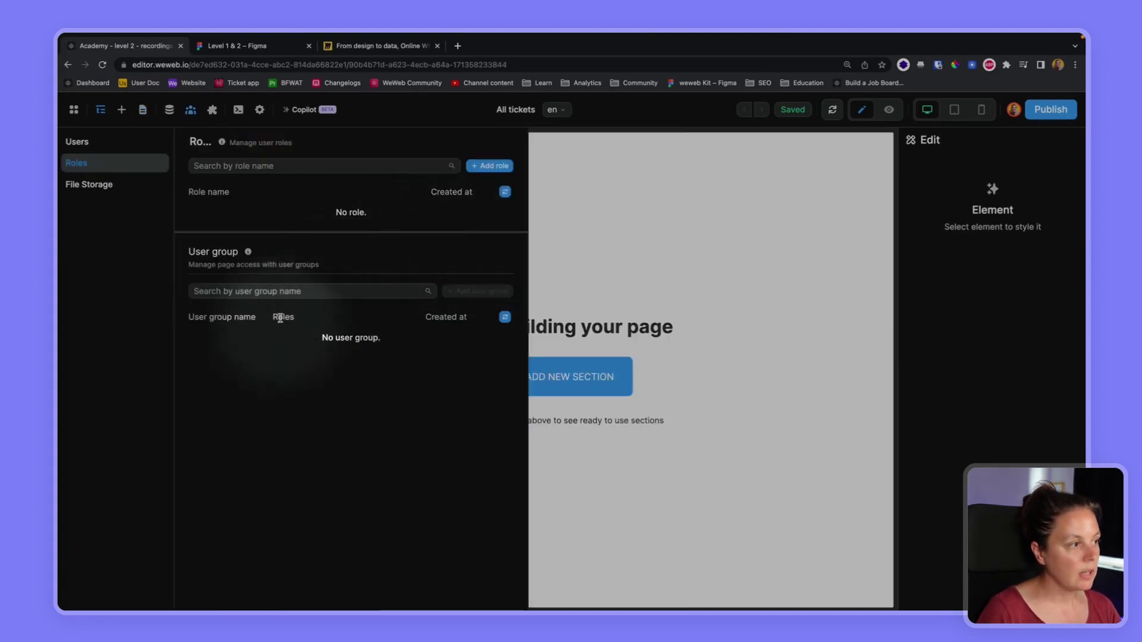
Step: Create an admin role and an admin user group holding that role
click(489, 165)
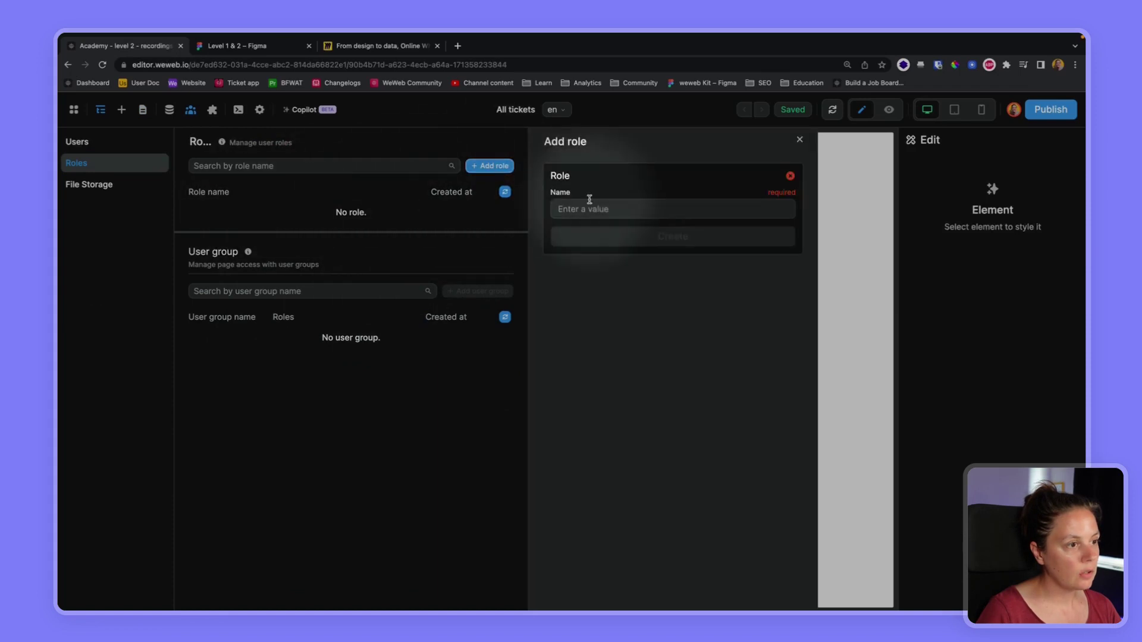
text(admin)
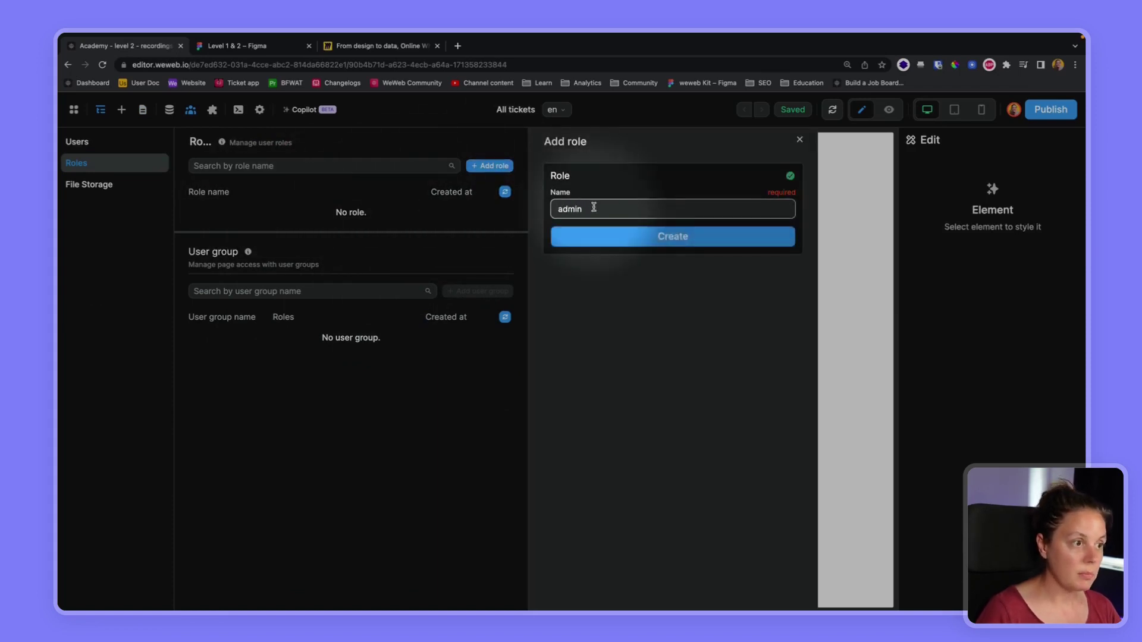
key(Return)
click(478, 288)
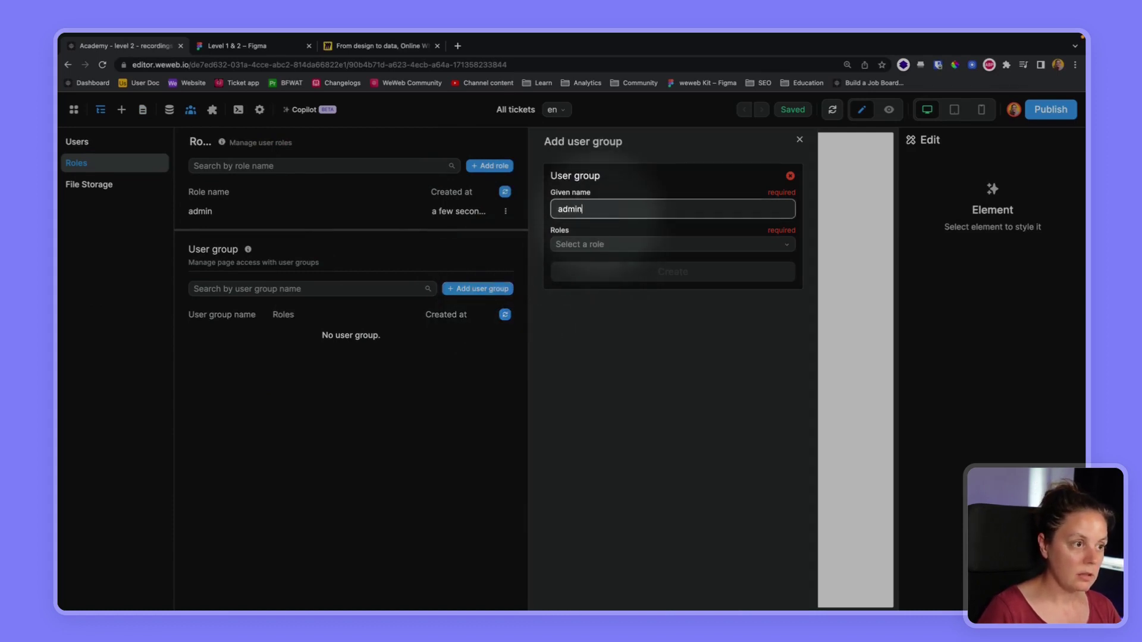
click(592, 245)
click(580, 264)
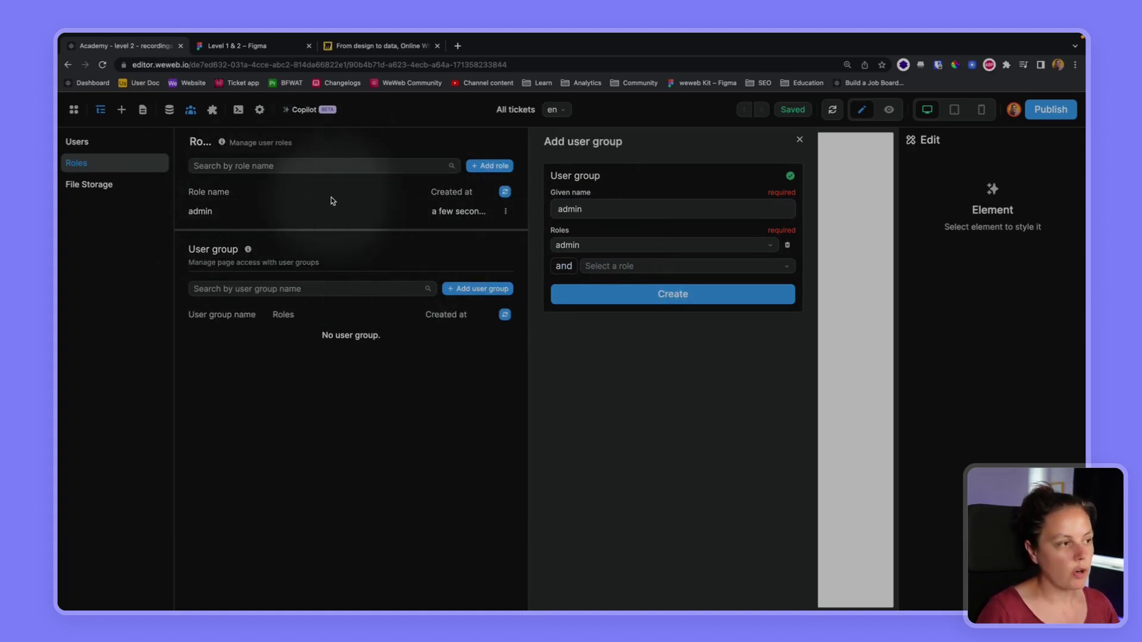
click(618, 302)
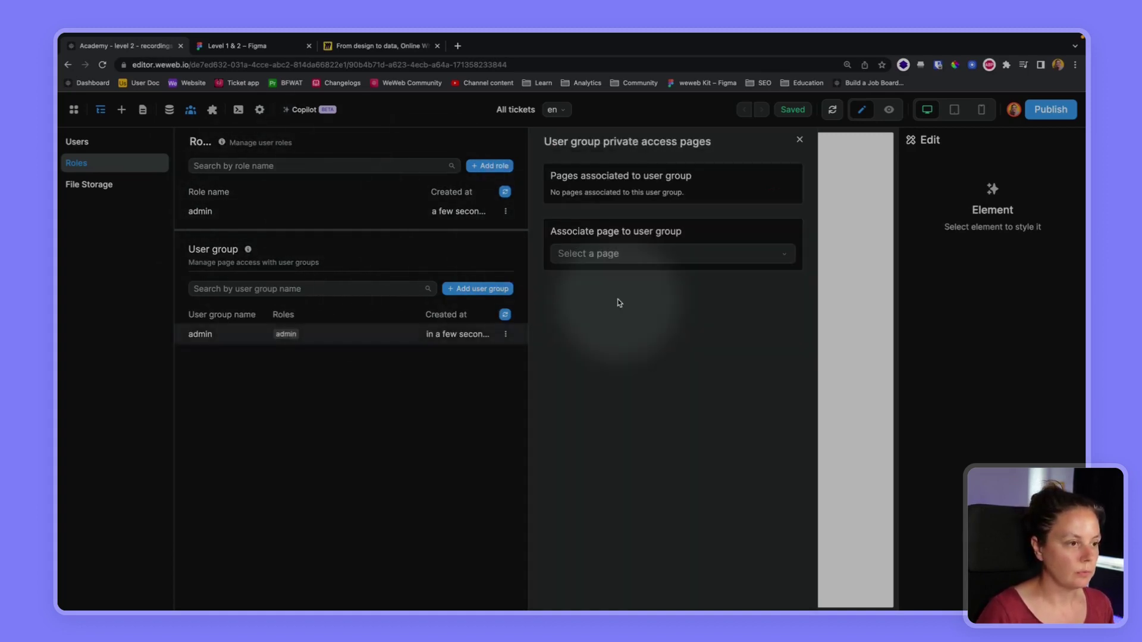
Step: Associate the All tickets page with the admin user group
click(626, 257)
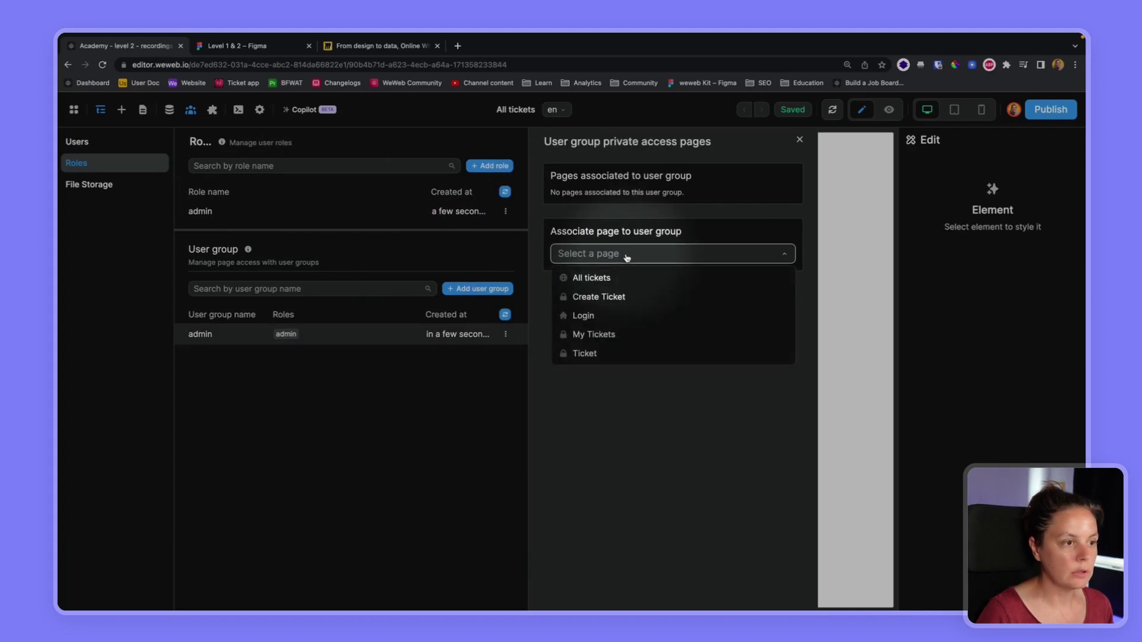
click(598, 278)
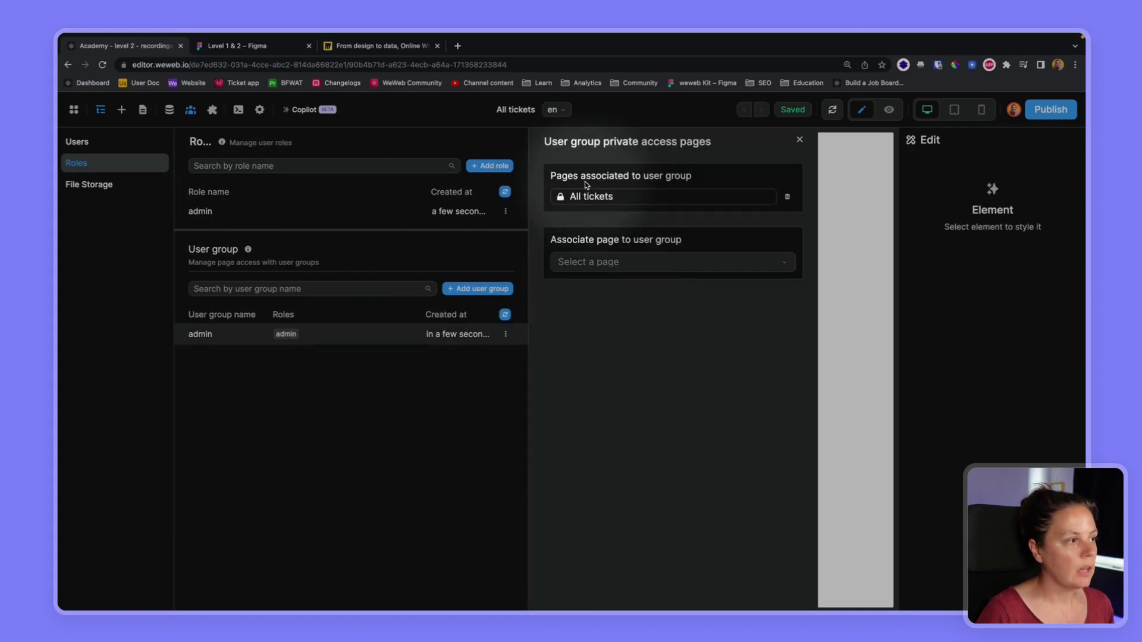
click(144, 109)
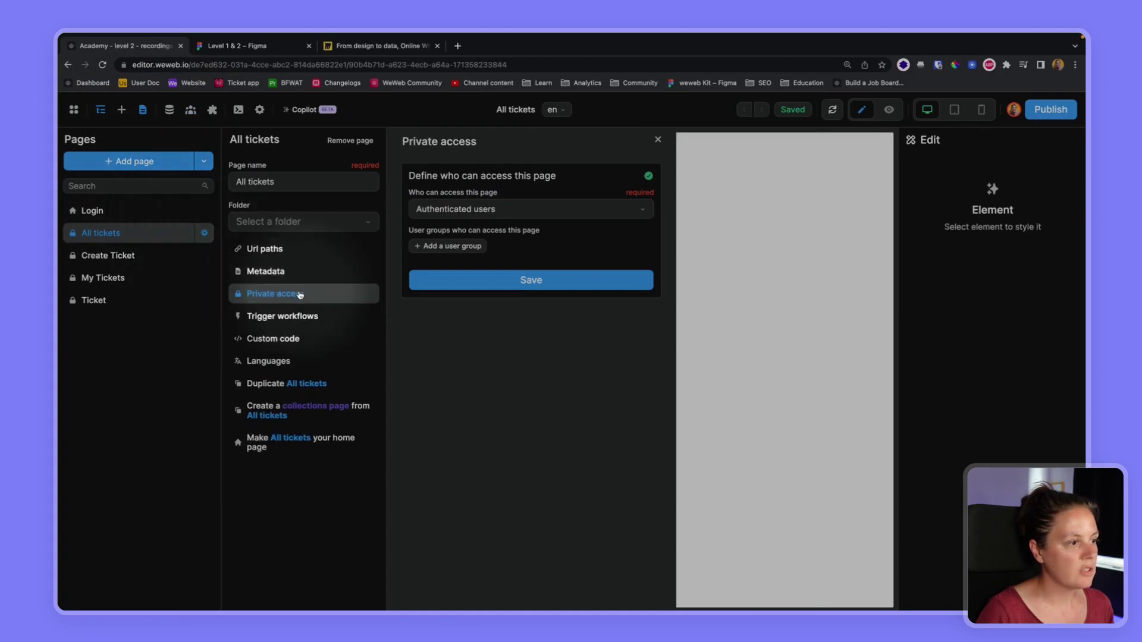
Step: Grant the admin user group access to All tickets and save the setting
click(448, 247)
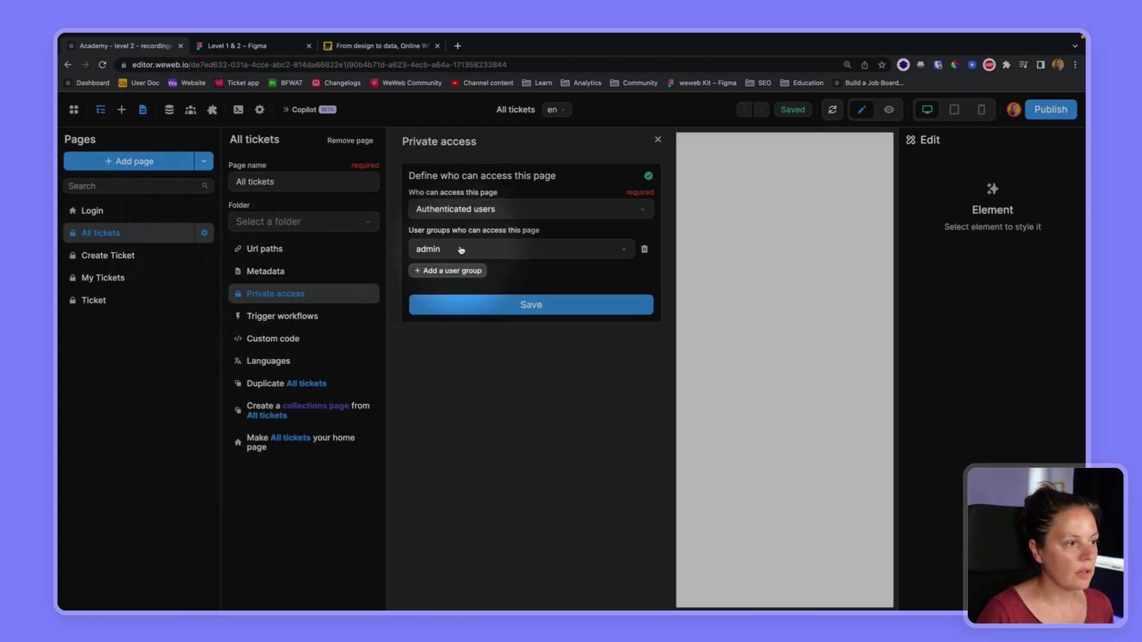
click(525, 306)
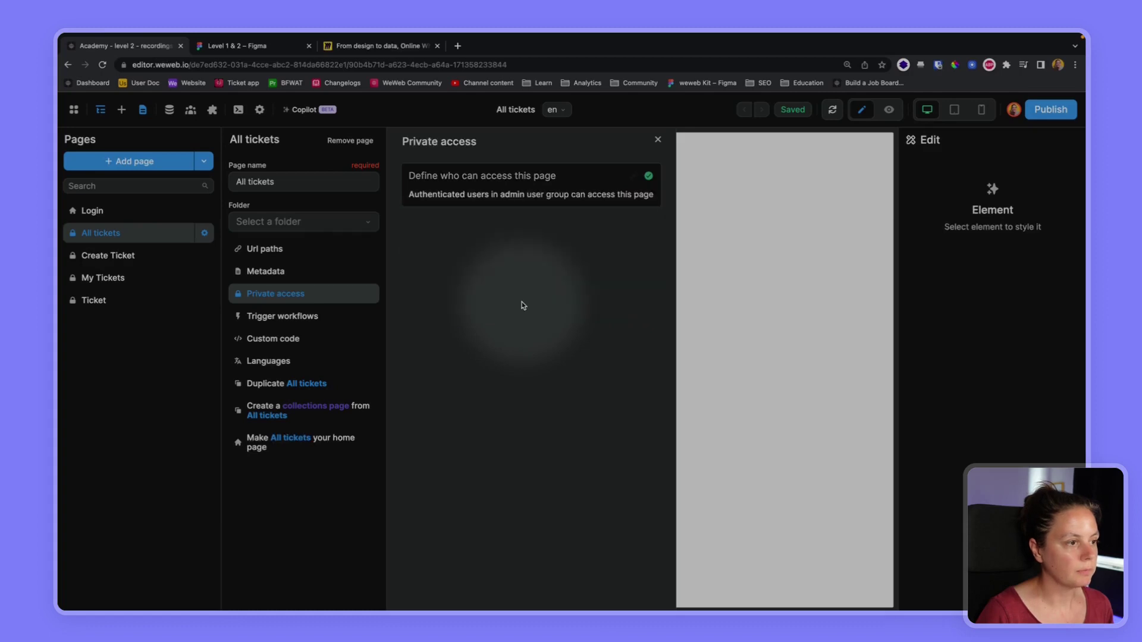
click(348, 45)
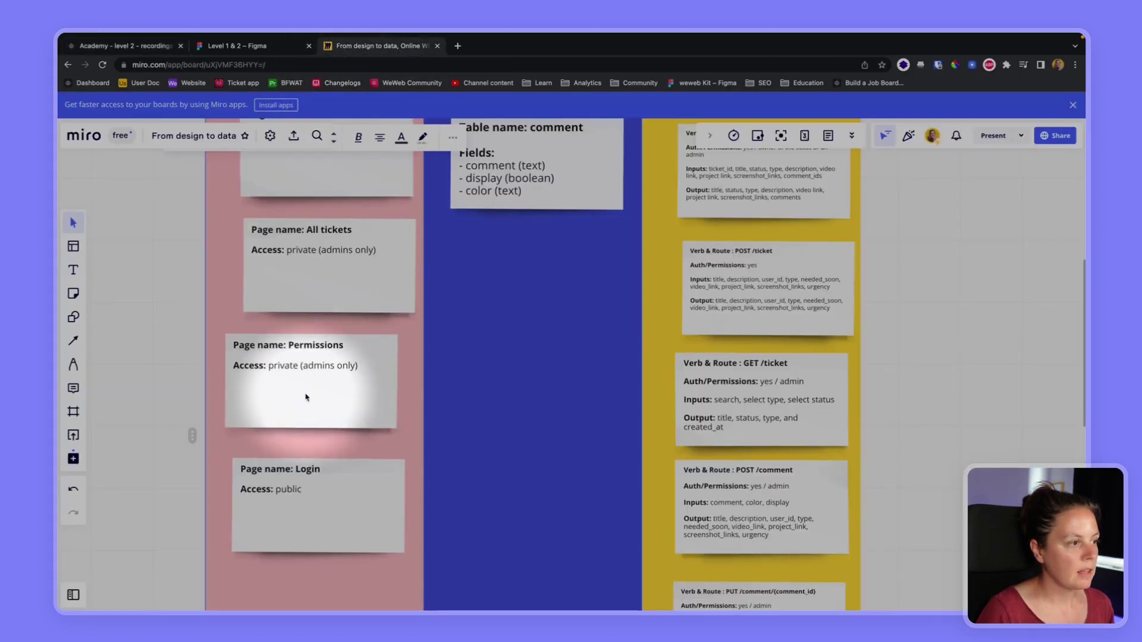
click(125, 45)
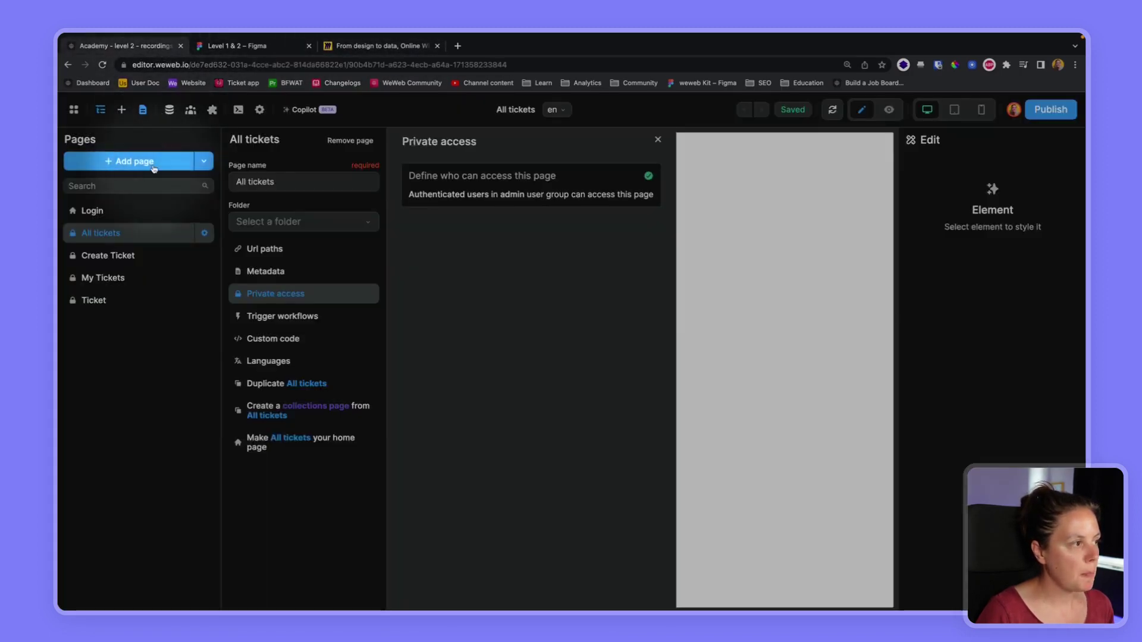
click(134, 161)
Step: Create a Permissions page limited to authenticated admin-group users, and save
click(289, 209)
text(Permissions)
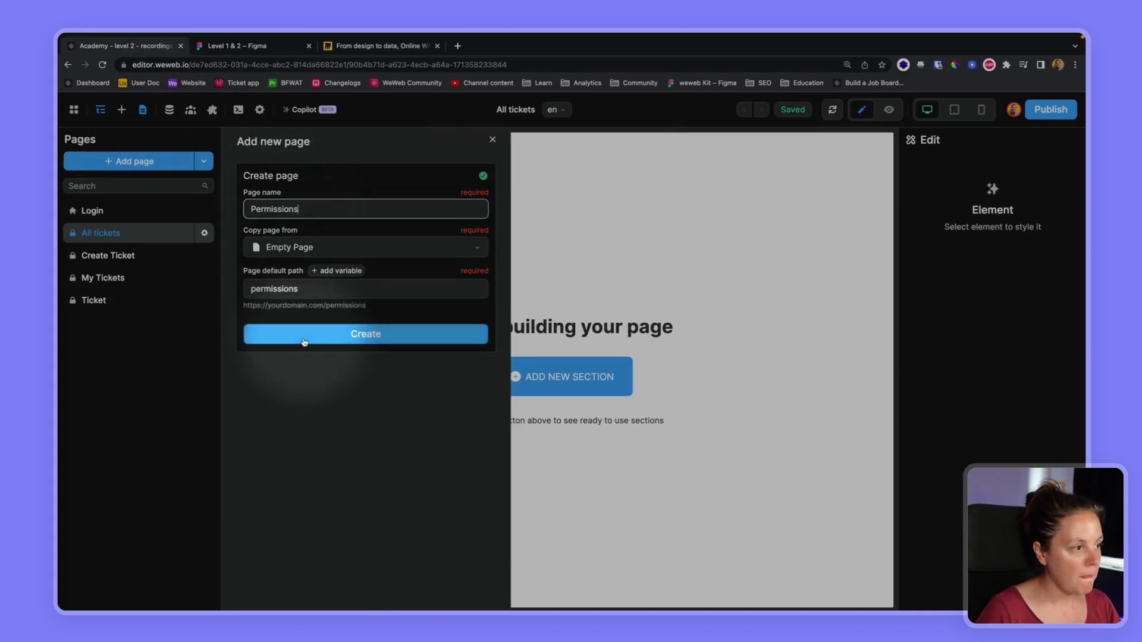
click(364, 335)
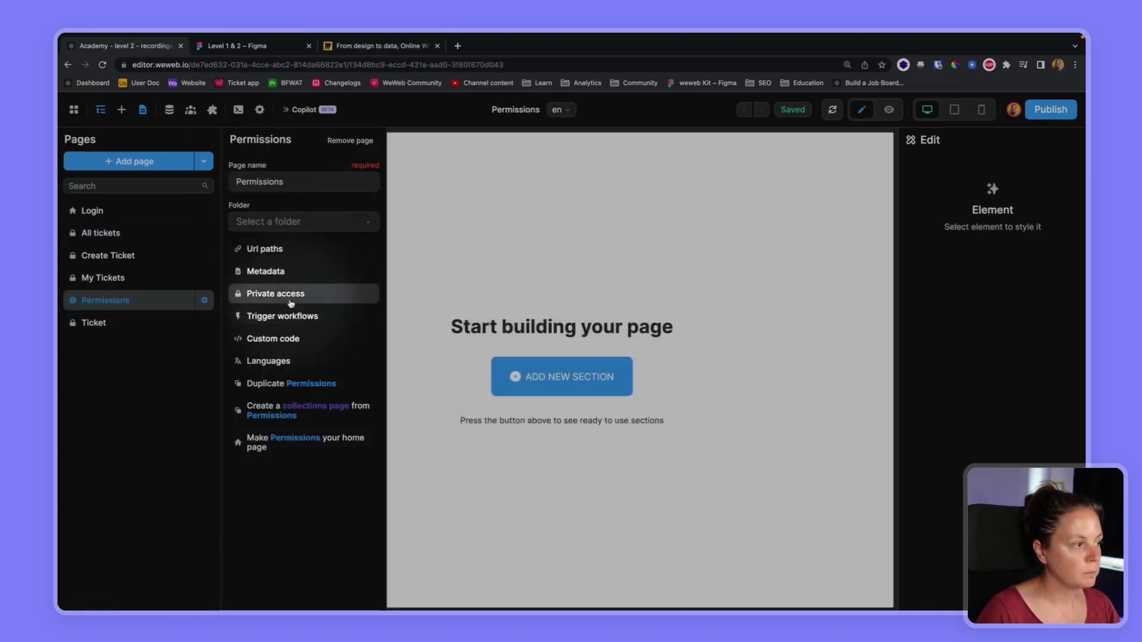
click(276, 294)
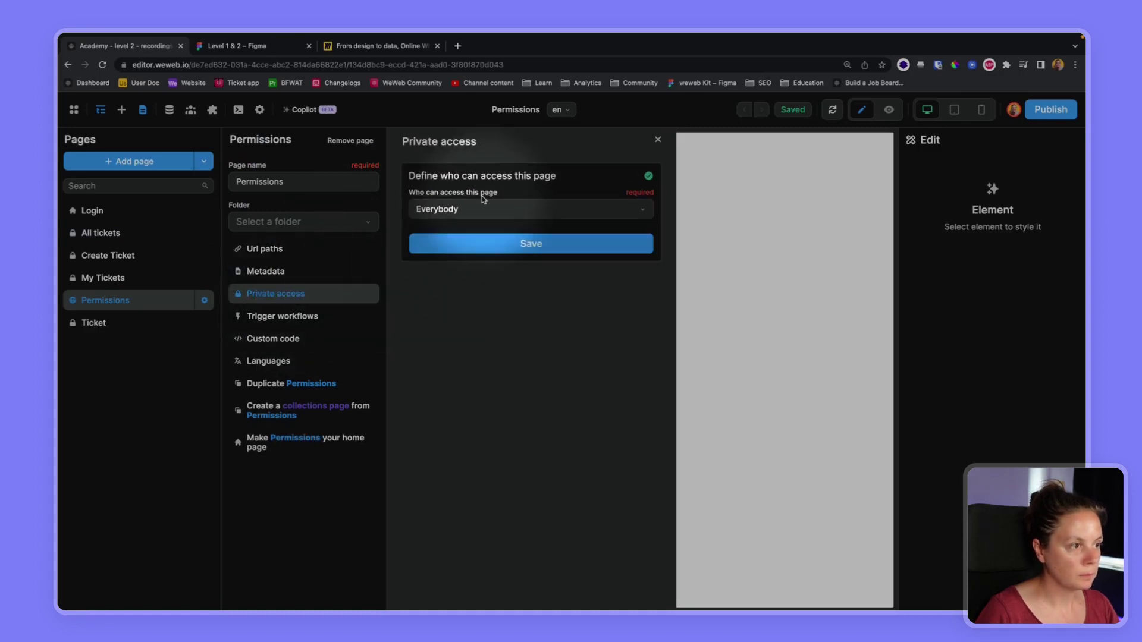
click(487, 213)
click(471, 241)
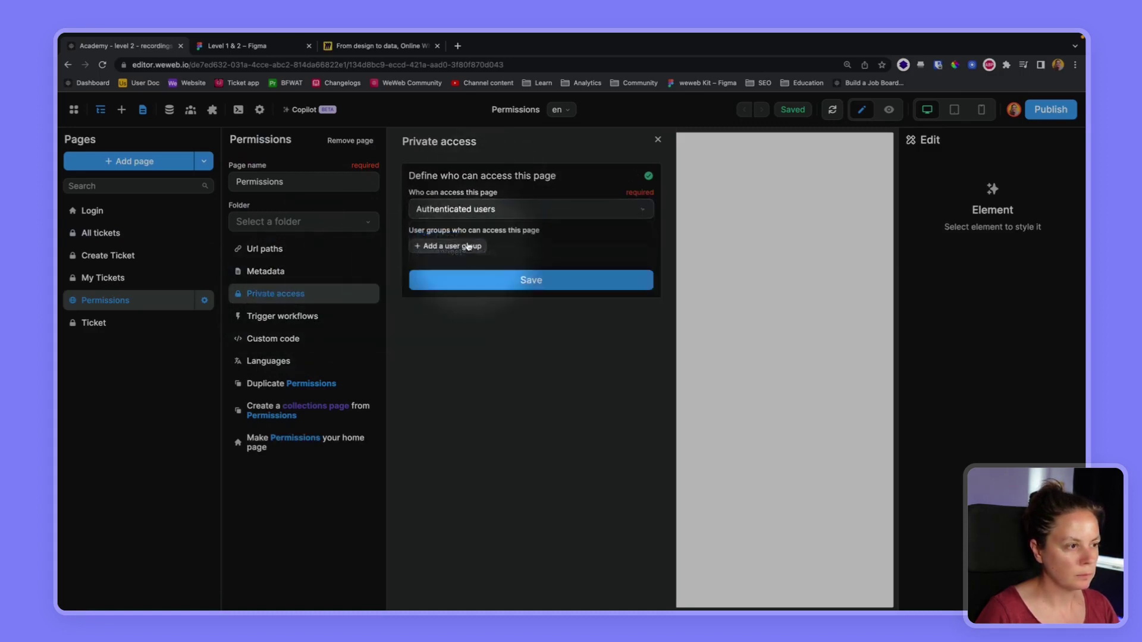
click(448, 252)
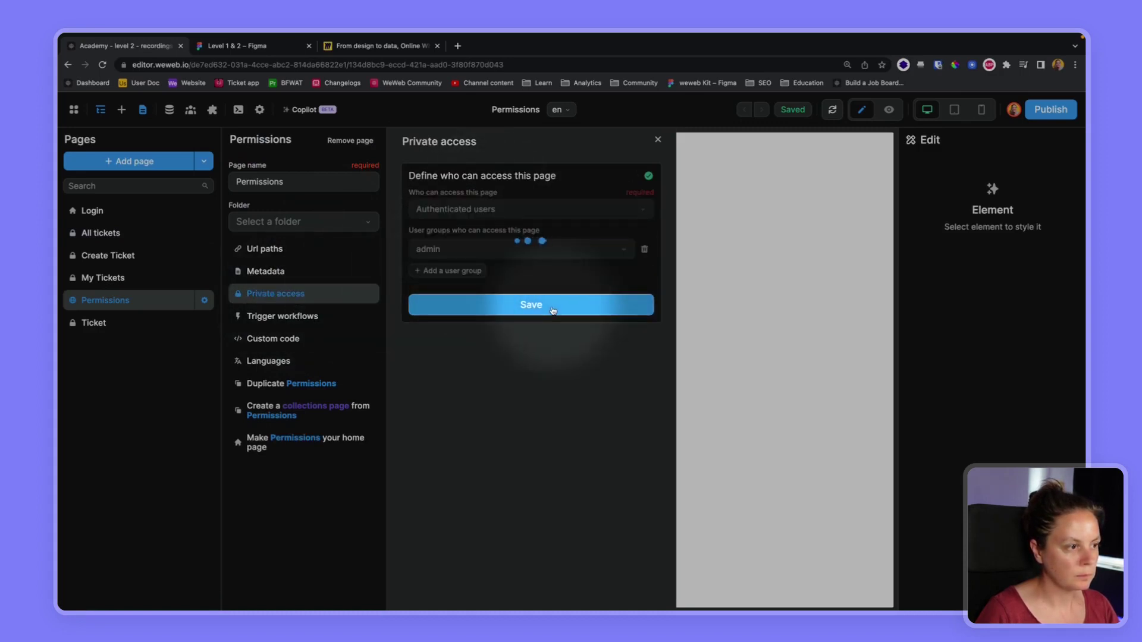
click(531, 304)
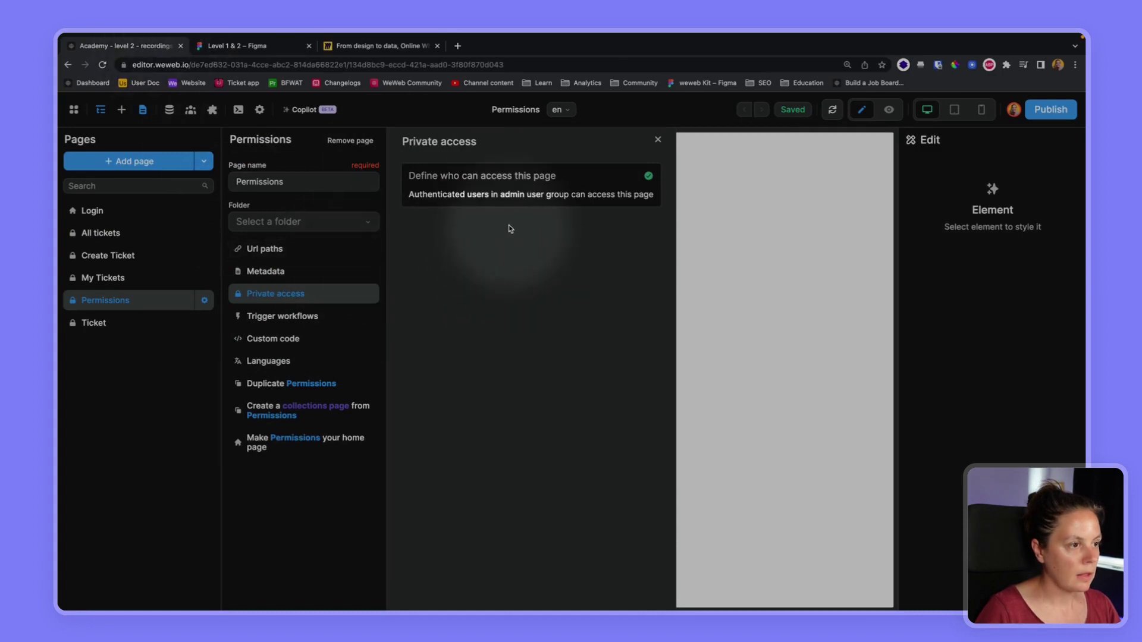
Step: Show the Login page, browse the new page's Copy page from options, keep Empty Page, then return to Miro
click(92, 210)
click(143, 109)
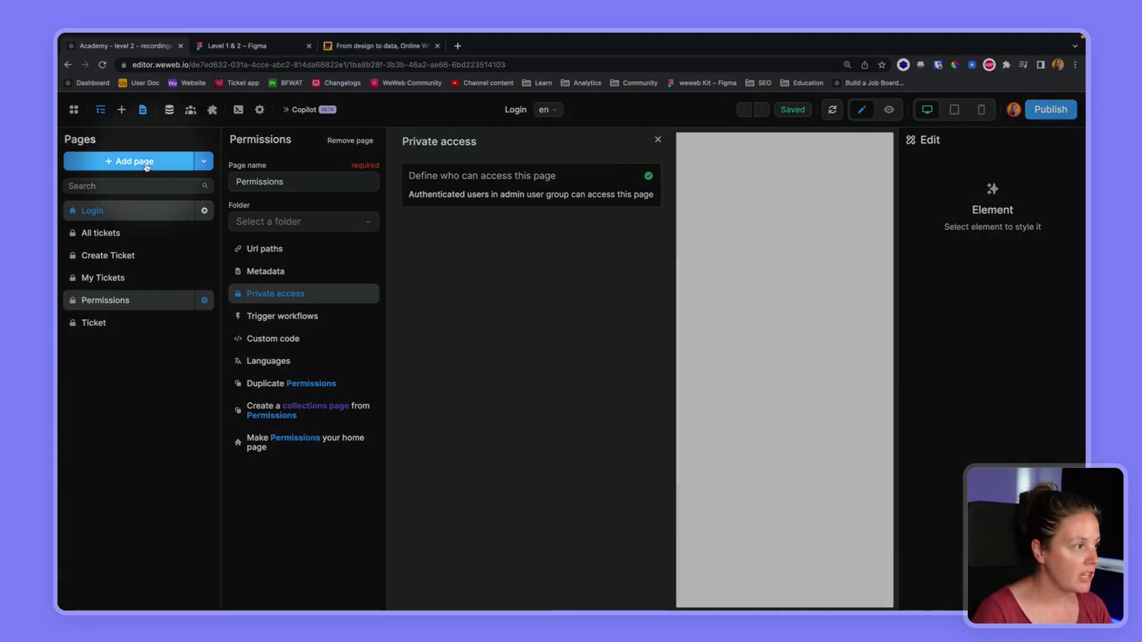
click(134, 162)
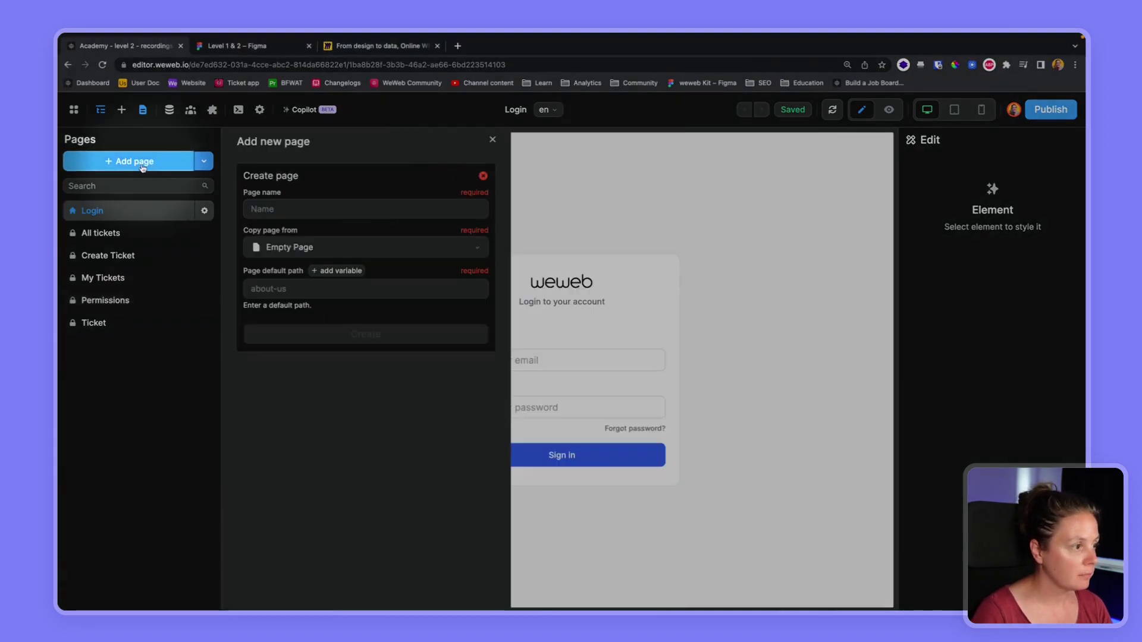
click(302, 250)
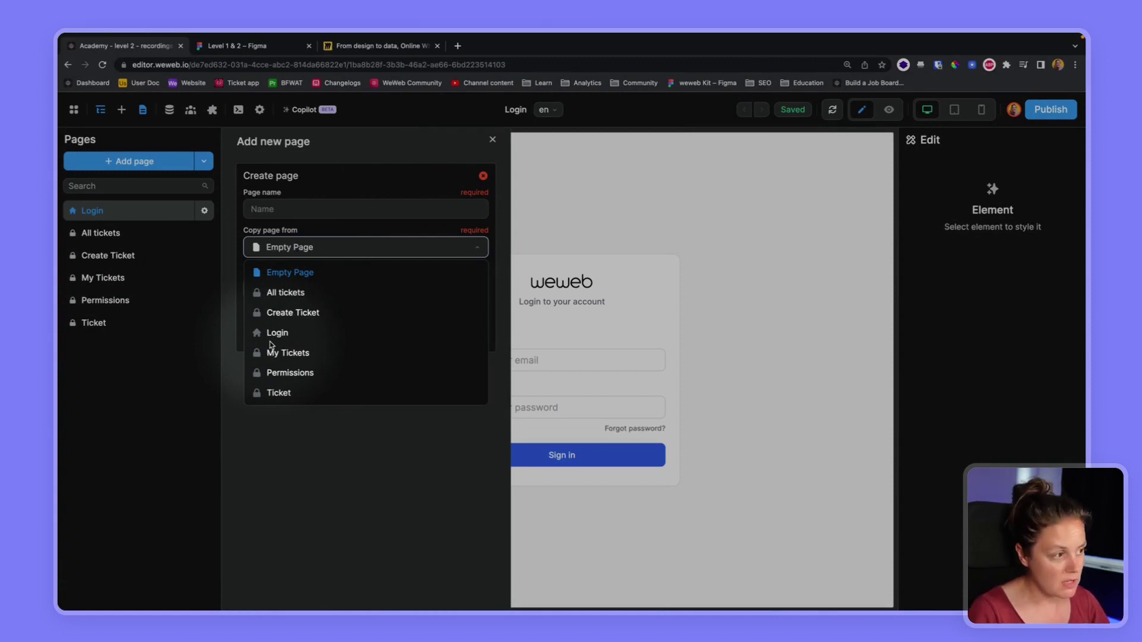
click(289, 272)
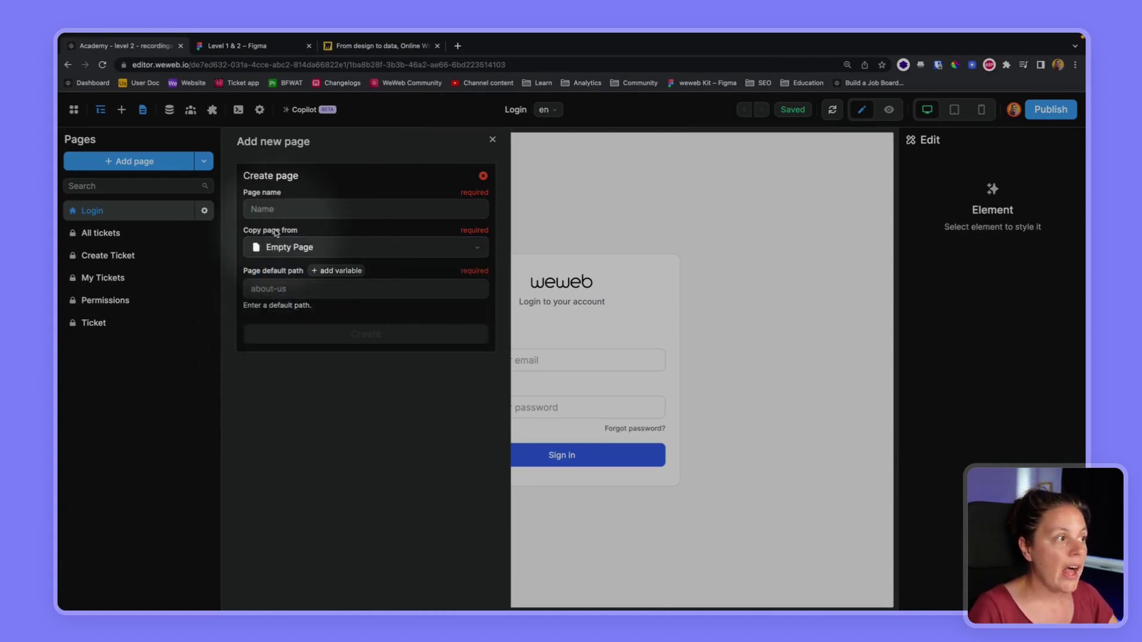
click(375, 46)
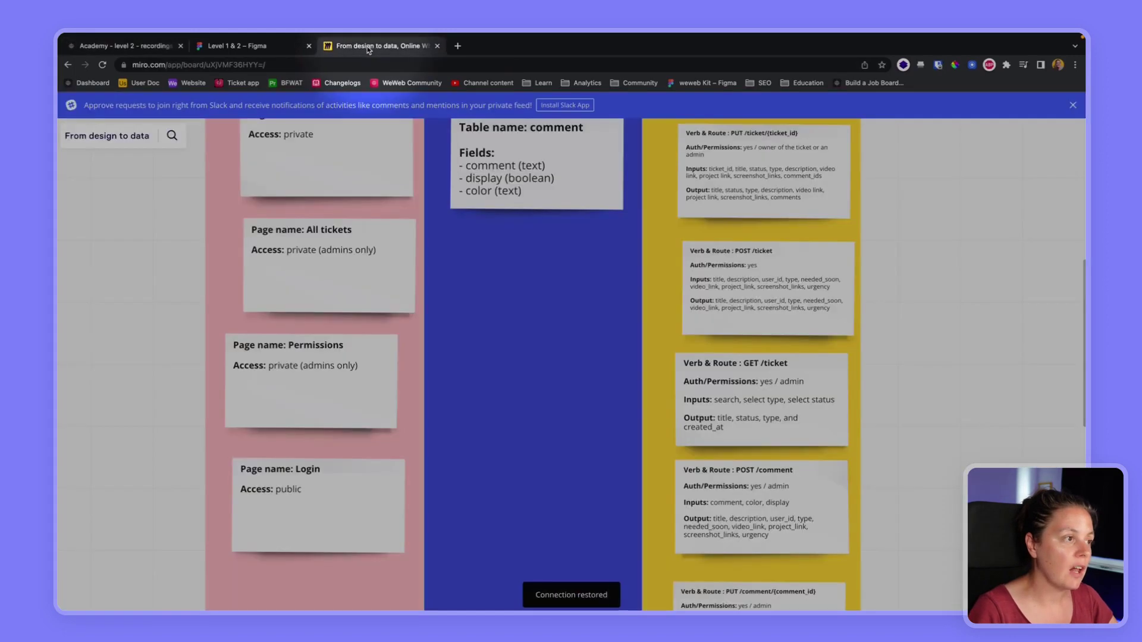
scroll(307, 300, up, 4)
scroll(306, 300, up, 2)
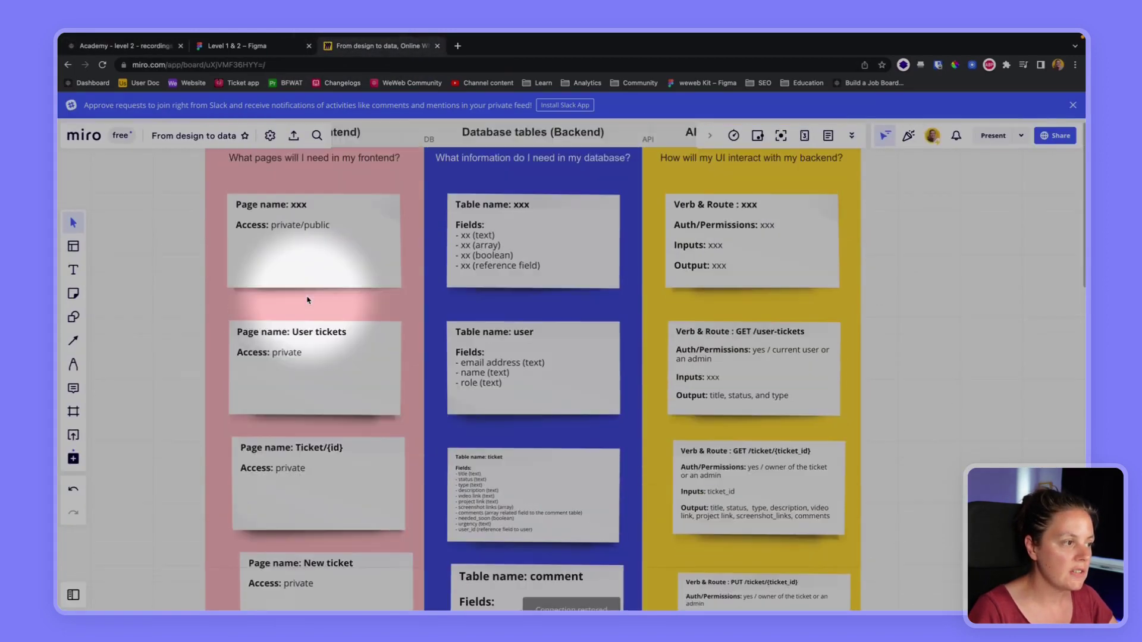
scroll(307, 268, up, 1)
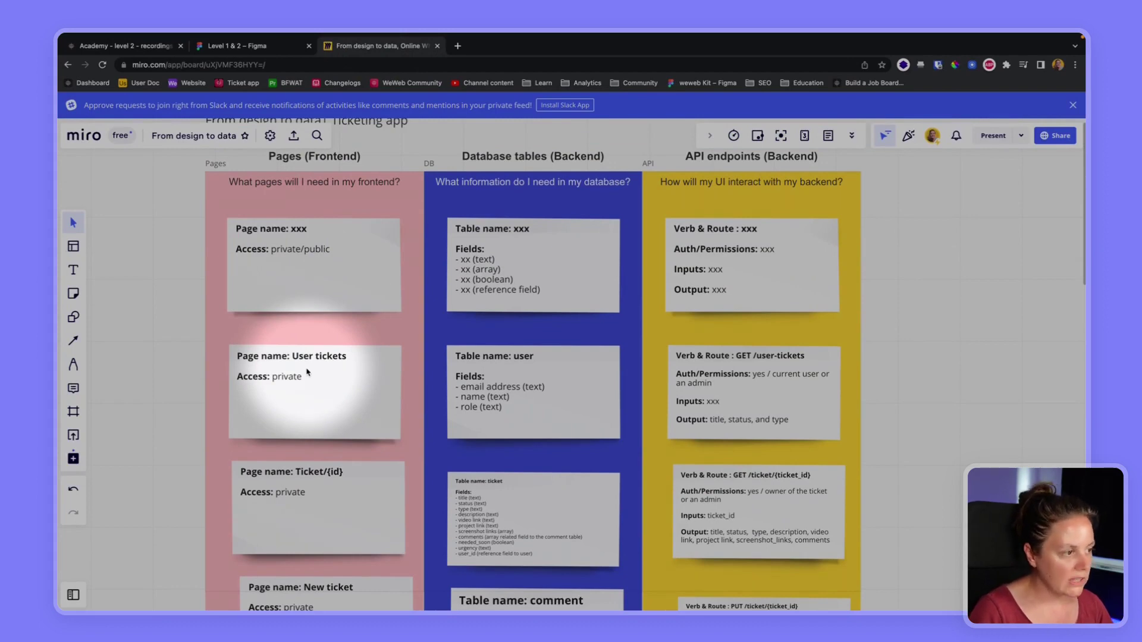
Step: Color the User tickets and Ticket/{id} page notes light green
click(307, 372)
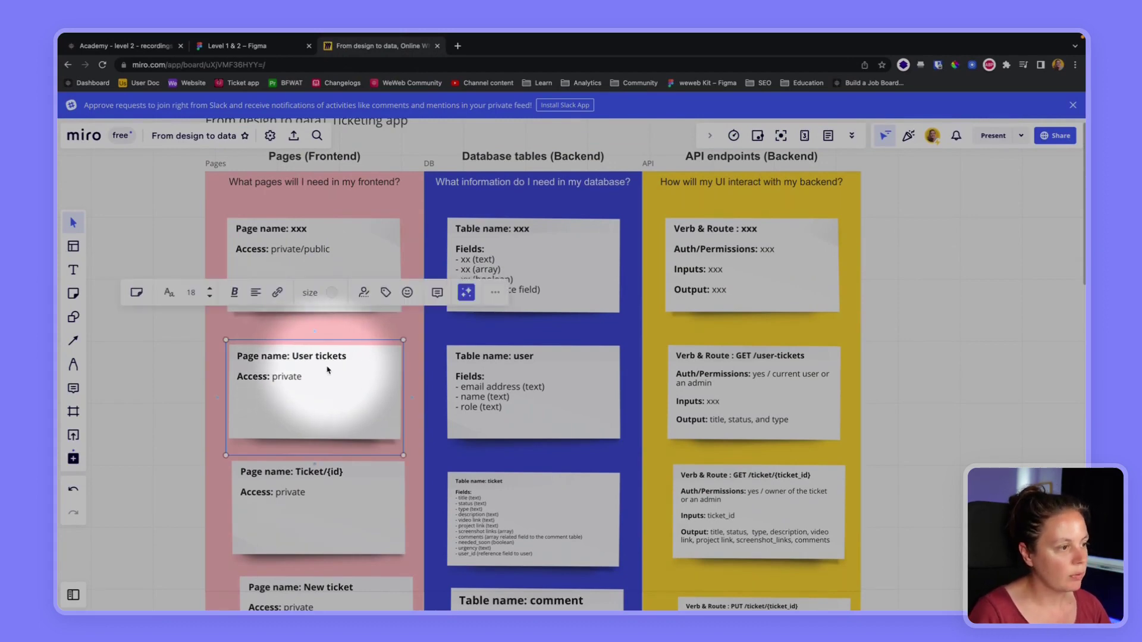
click(331, 294)
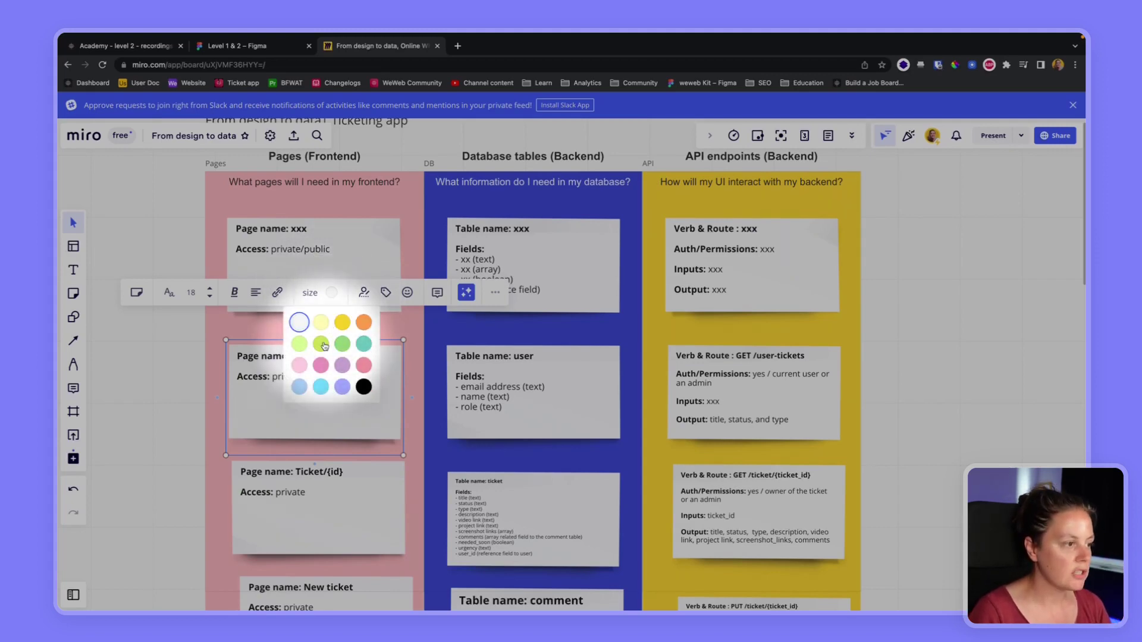
click(300, 346)
click(353, 487)
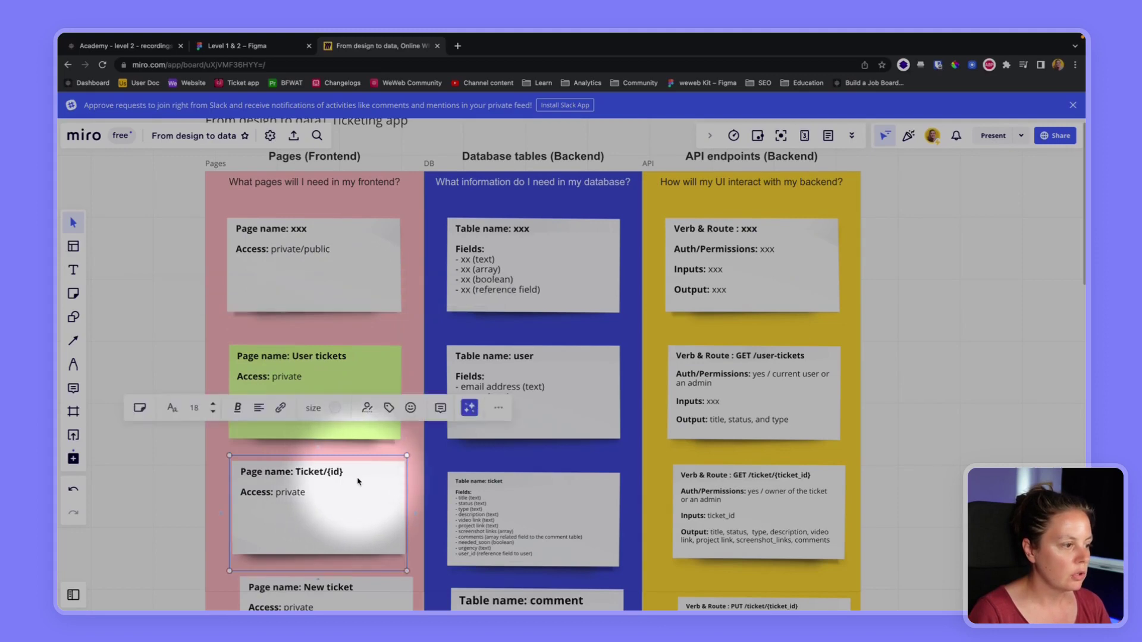
click(335, 408)
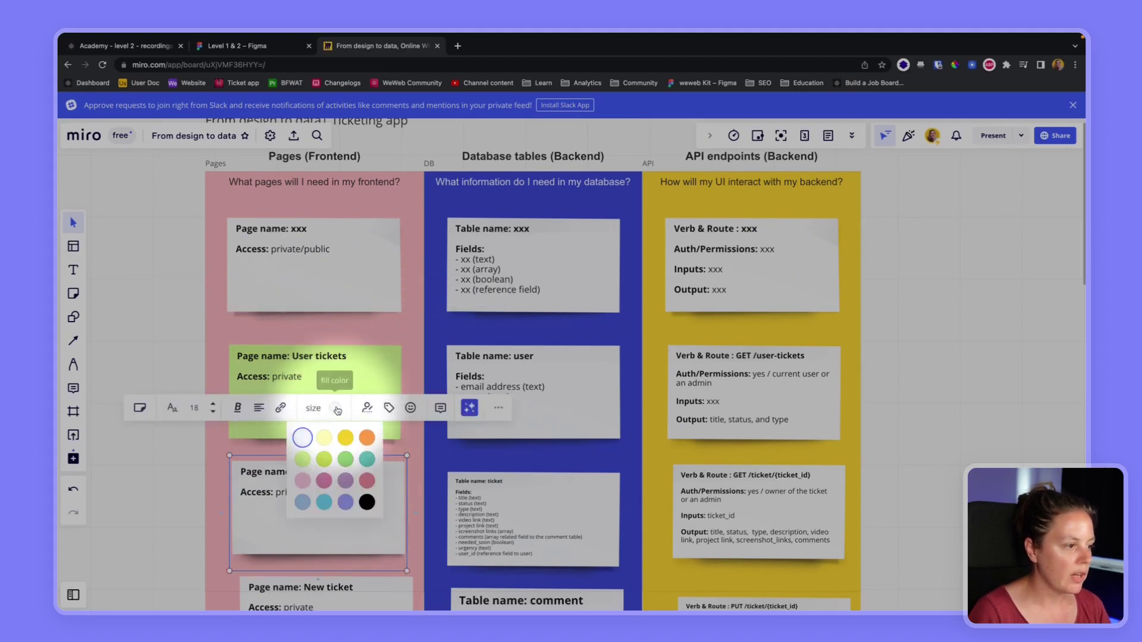
click(303, 460)
scroll(306, 459, down, 1)
scroll(306, 459, down, 3)
Step: Color the New ticket and All tickets page notes light green
click(317, 406)
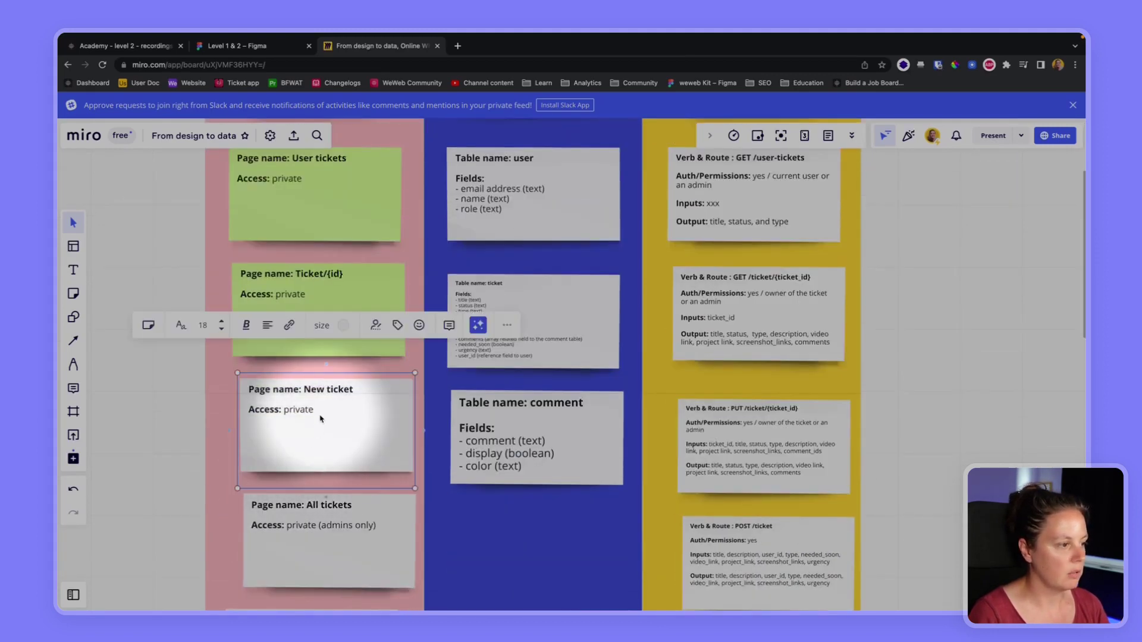
click(343, 325)
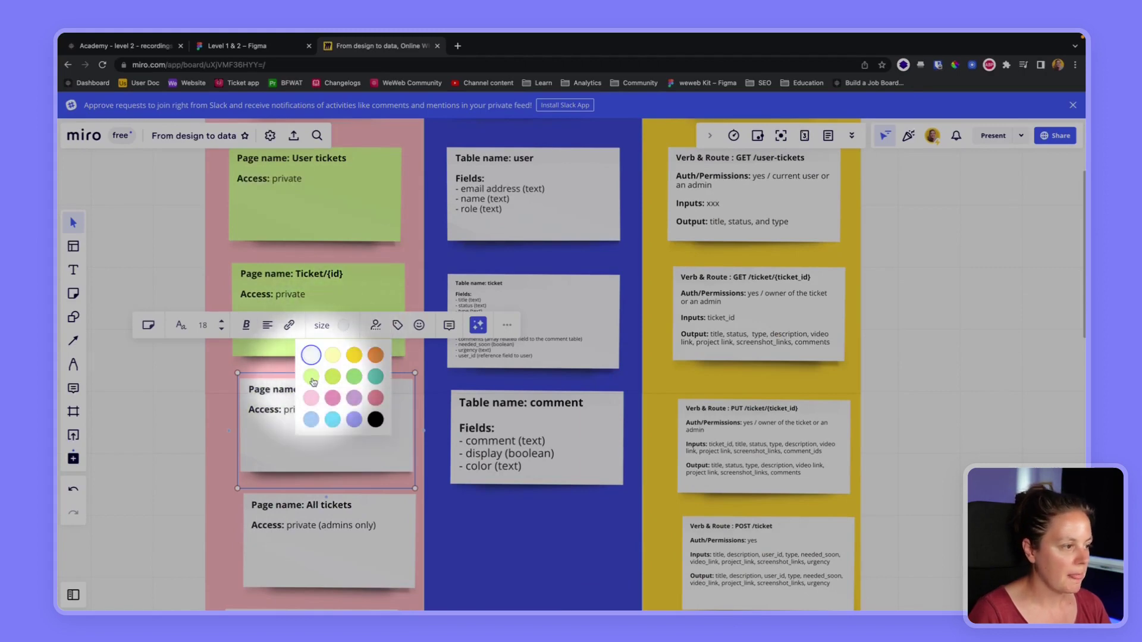
click(342, 393)
scroll(318, 453, down, 3)
click(322, 339)
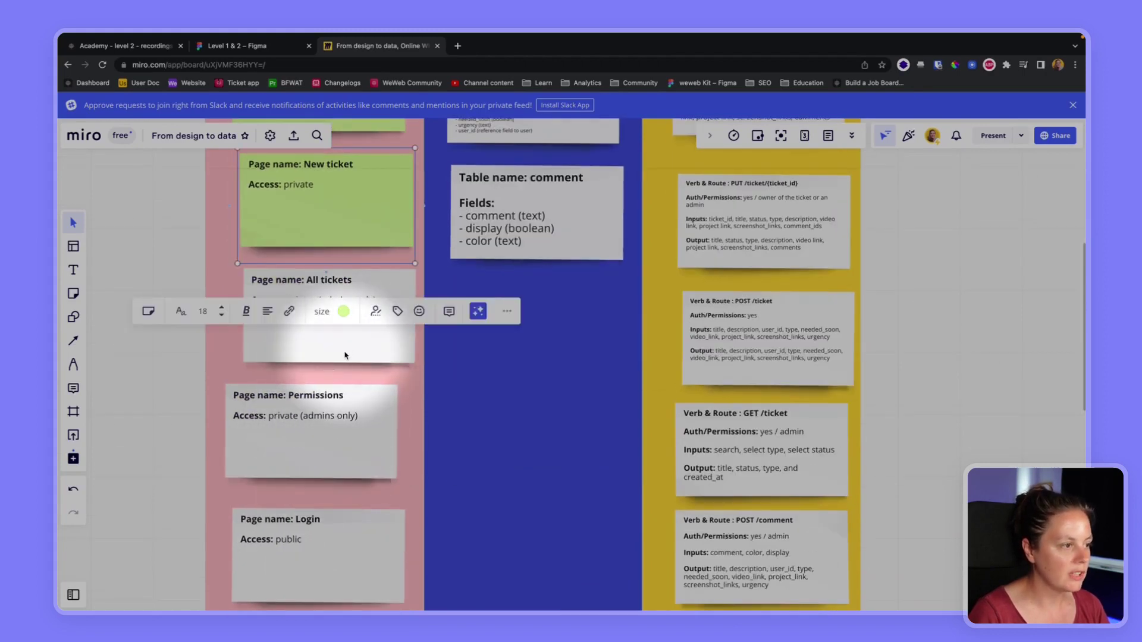
click(345, 215)
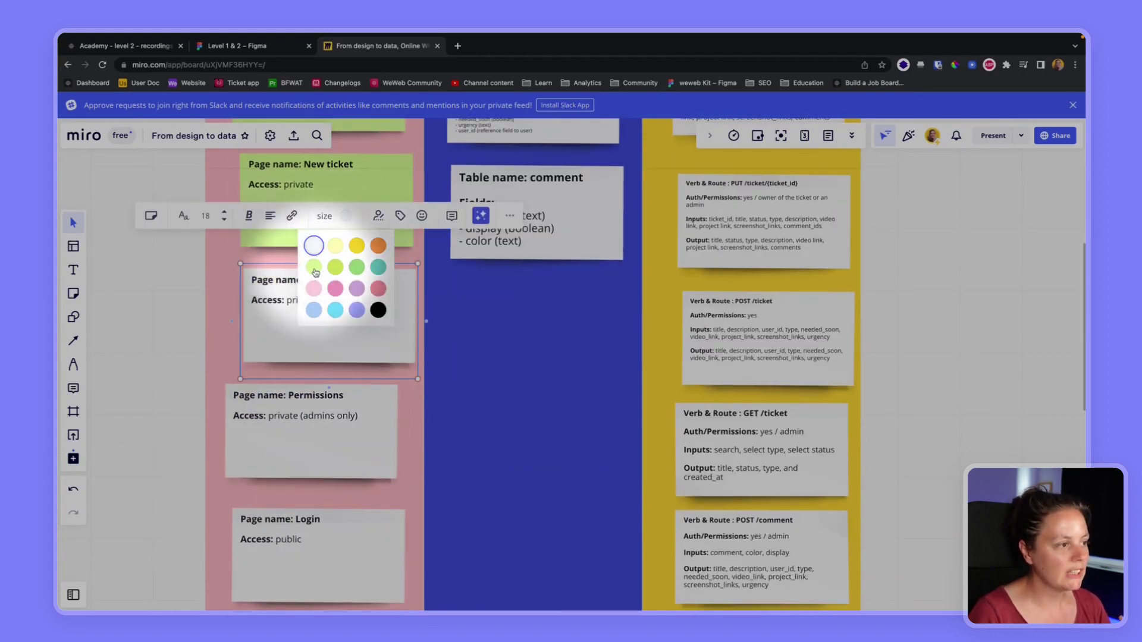
click(343, 285)
double_click(361, 415)
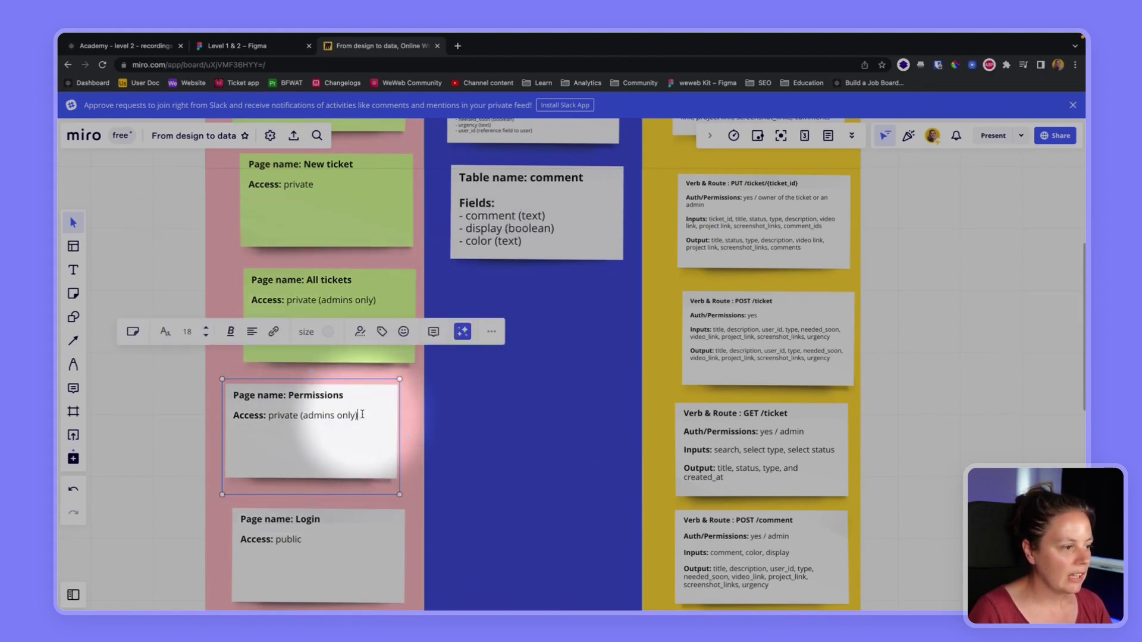
Step: Put the recently used green checkmark emoji on the Permissions note
click(403, 333)
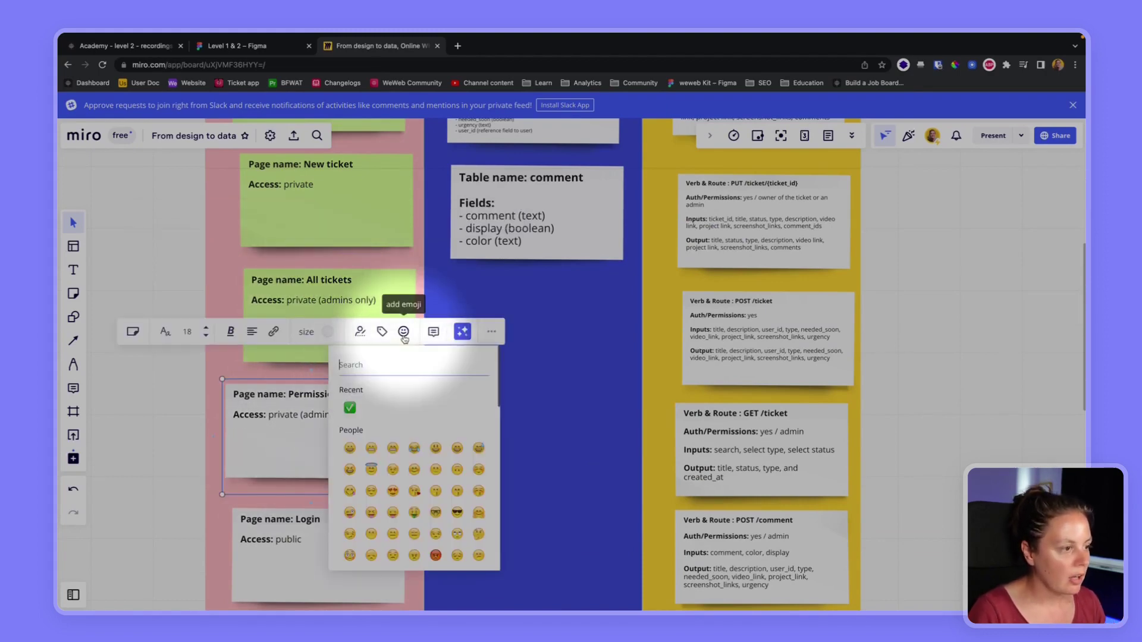
click(348, 407)
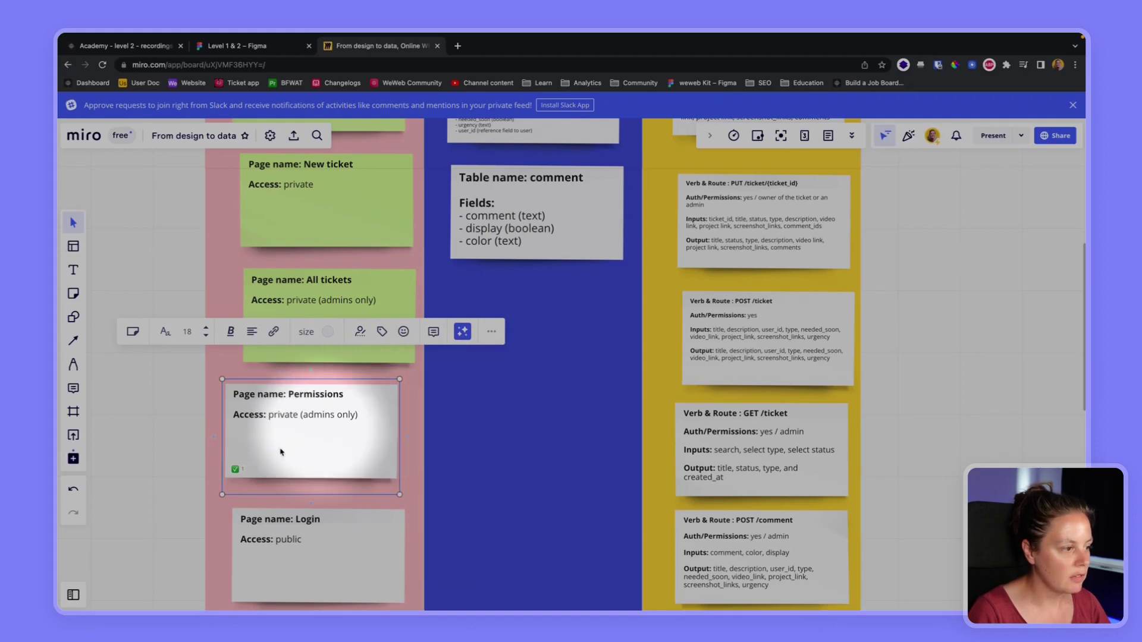